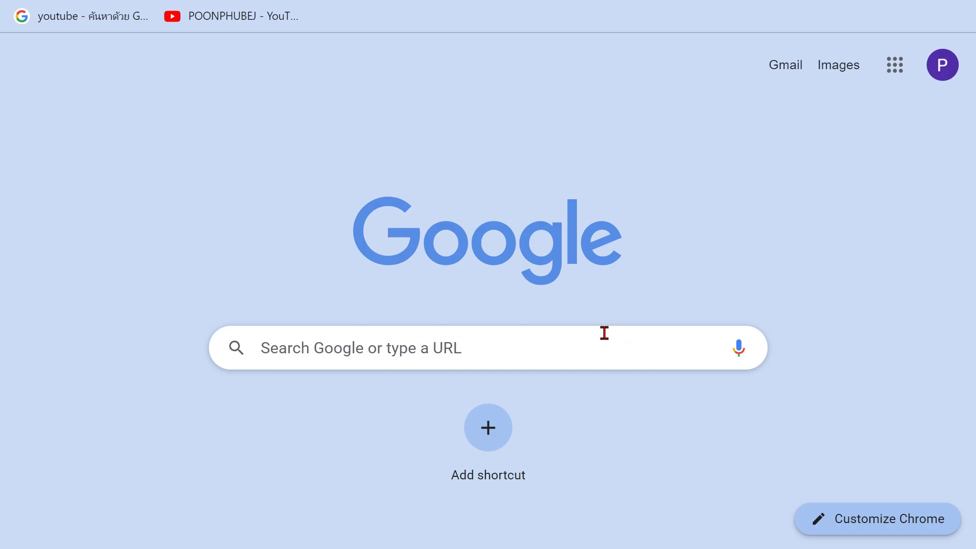
# Search Google for 'pineapple builder' using the history suggestion
pyautogui.click(604, 333)
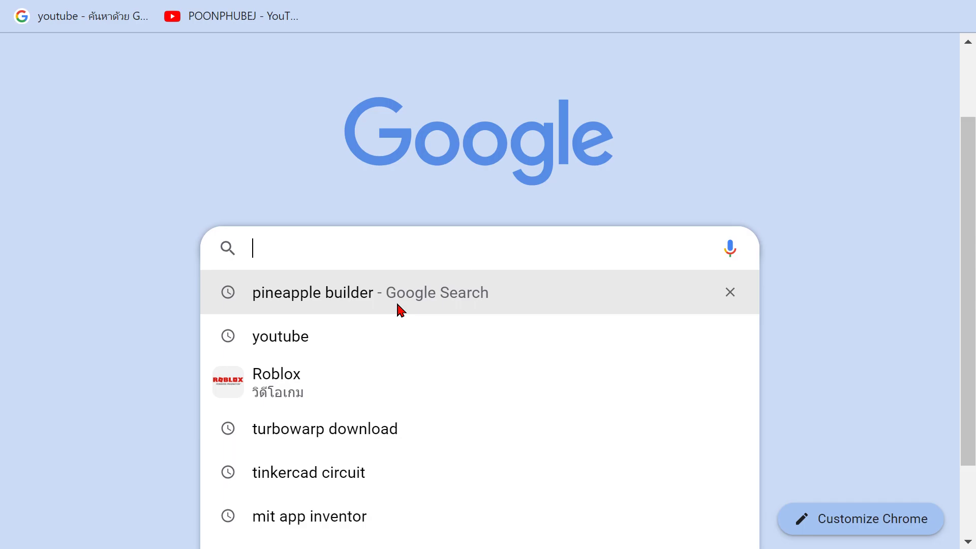
pyautogui.click(401, 310)
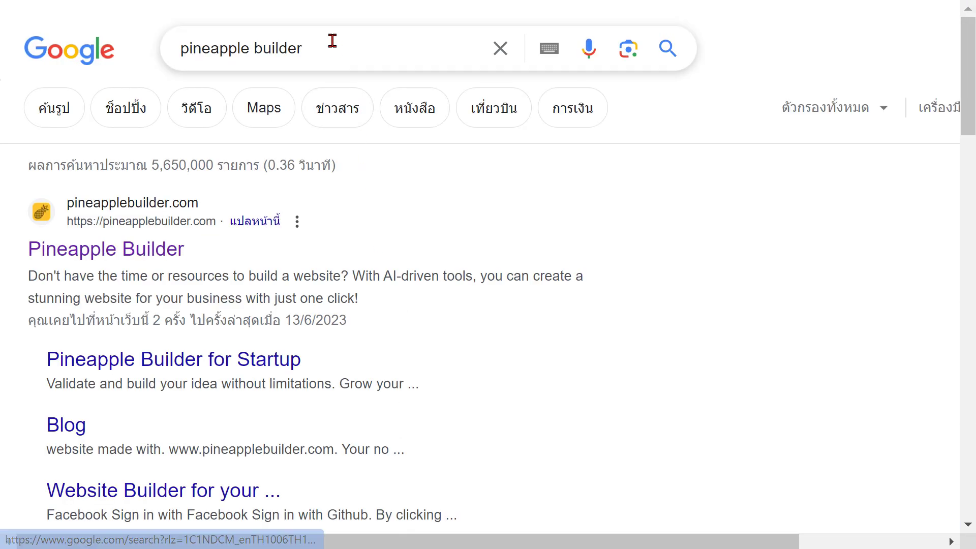
pyautogui.moveTo(331, 39); pyautogui.dragTo(151, 42)
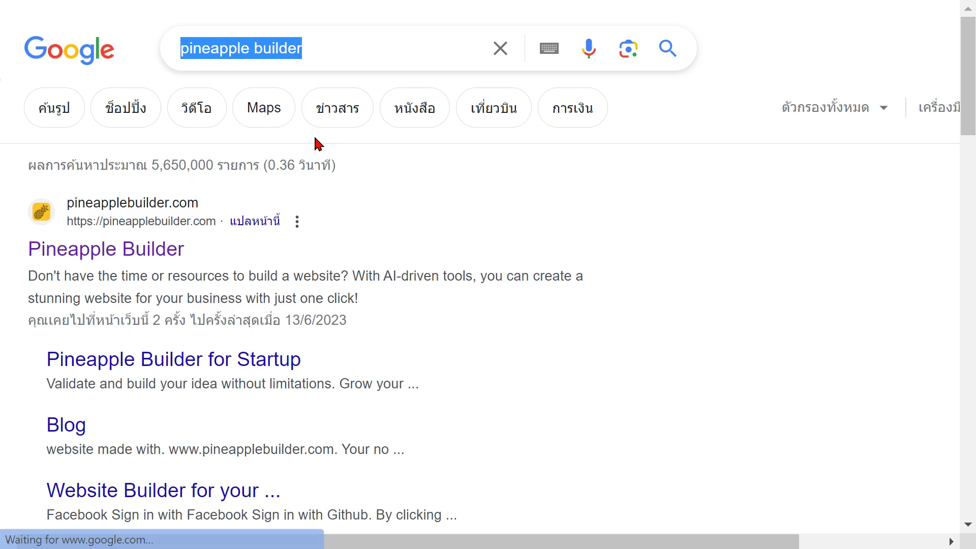
# Open pineapplebuilder.com from the results and highlight its 'Simple AI Website Builder' headline
pyautogui.click(183, 241)
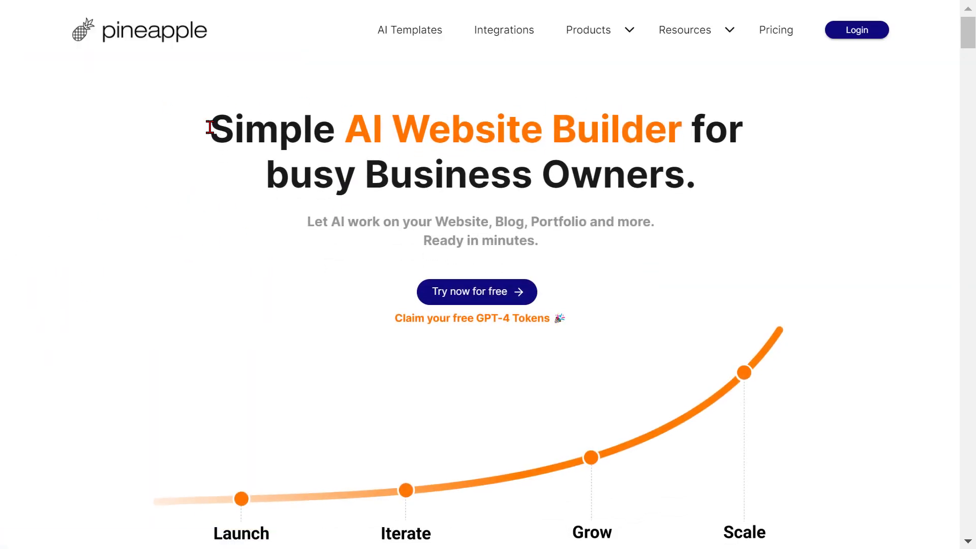
pyautogui.moveTo(209, 126); pyautogui.dragTo(790, 196)
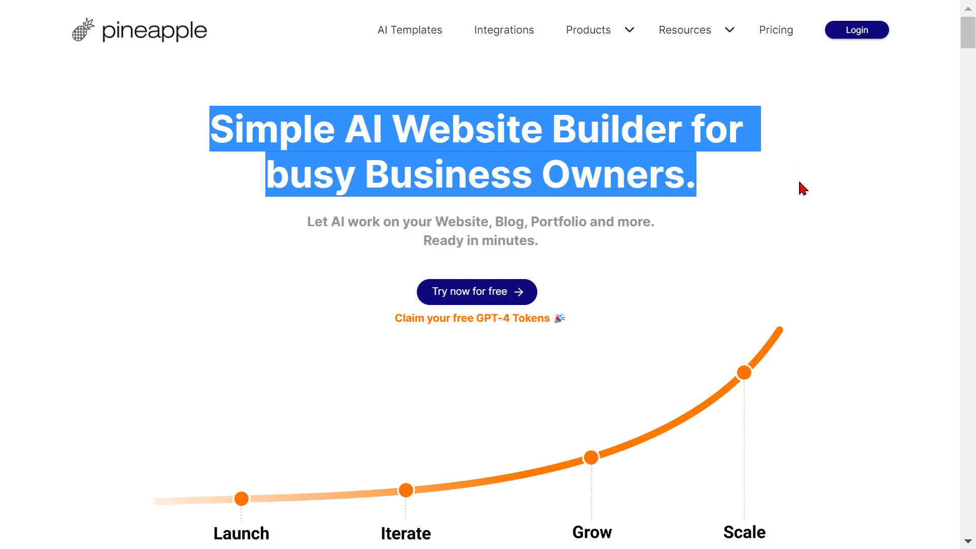
pyautogui.click(743, 189)
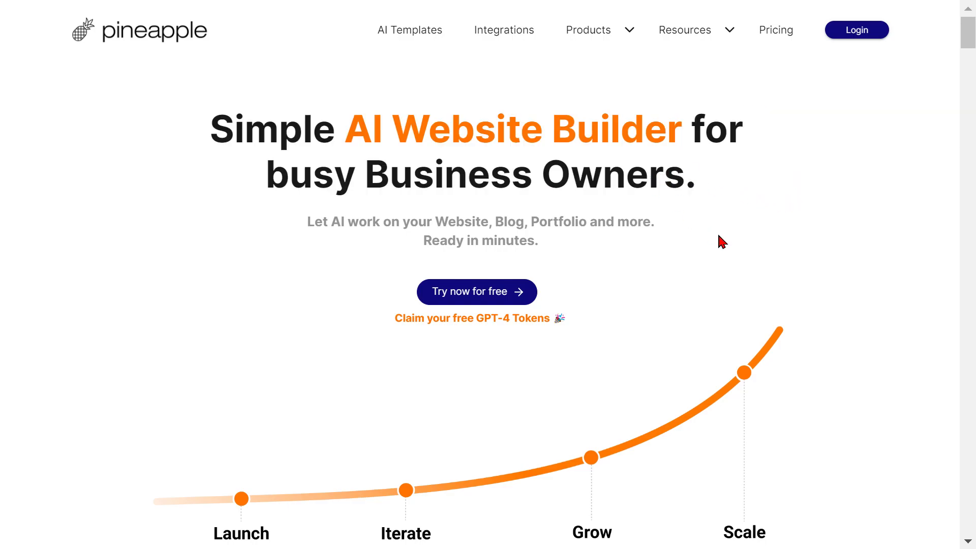
# Look over the Login page, then view Poon's Gaming Website full screen
pyautogui.click(870, 31)
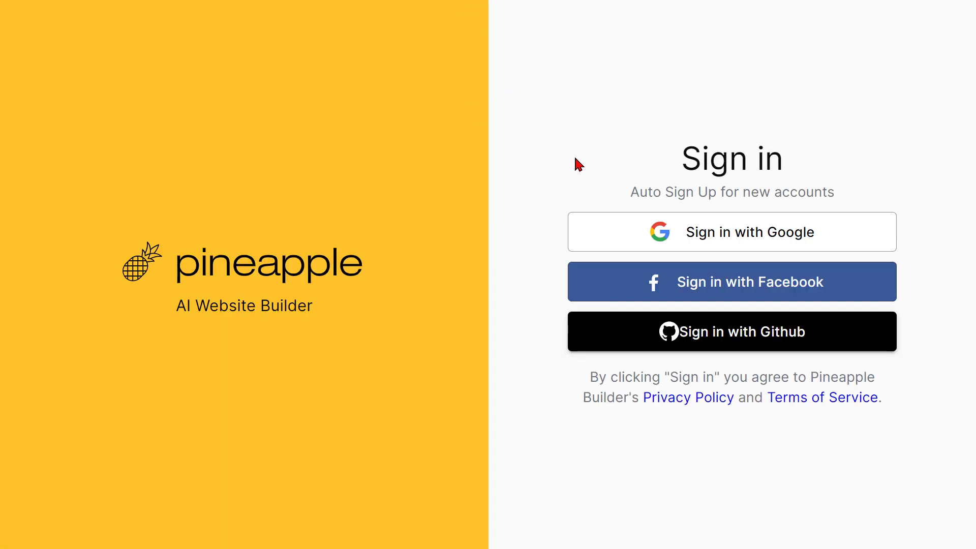
pyautogui.tripleClick(863, 178)
pyautogui.click(907, 177)
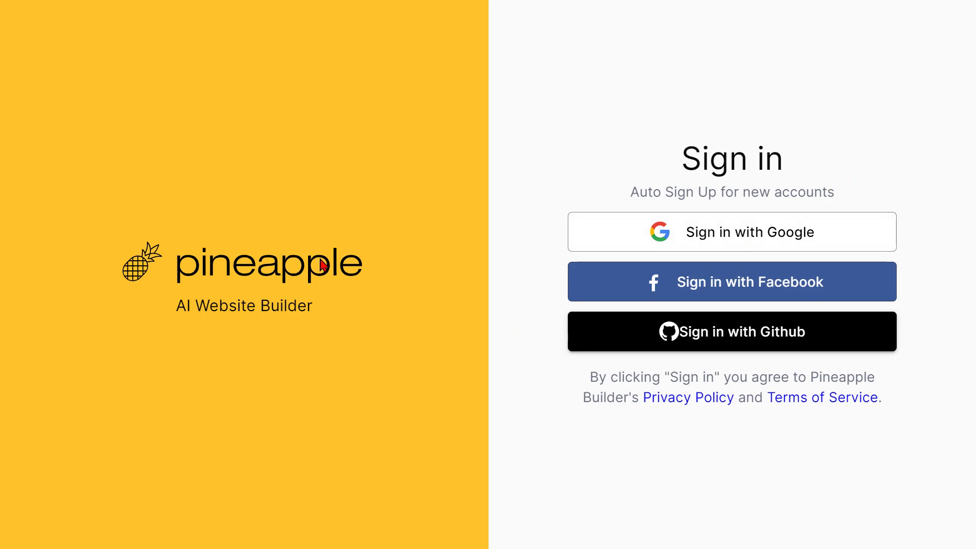
pyautogui.moveTo(104, 268); pyautogui.dragTo(337, 333)
pyautogui.click(345, 335)
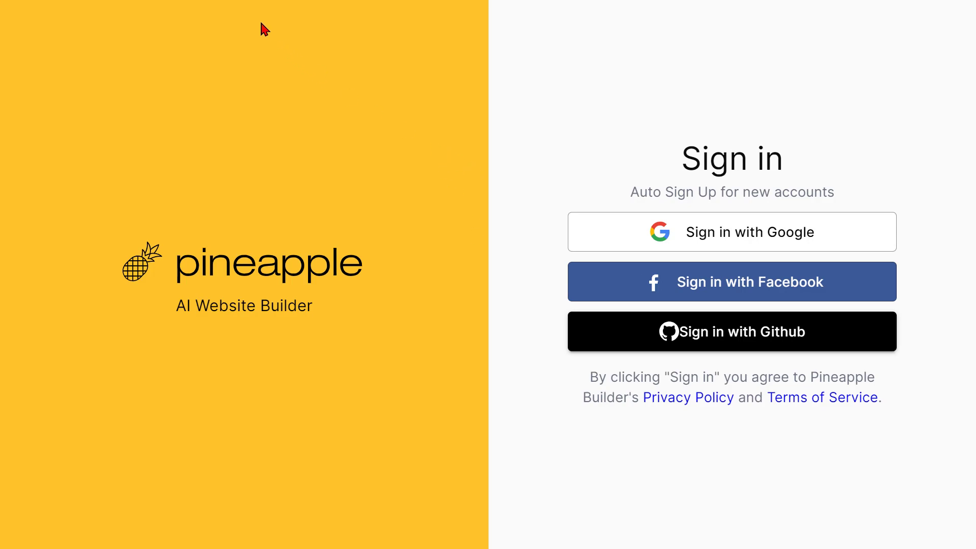
pyautogui.press('F11')
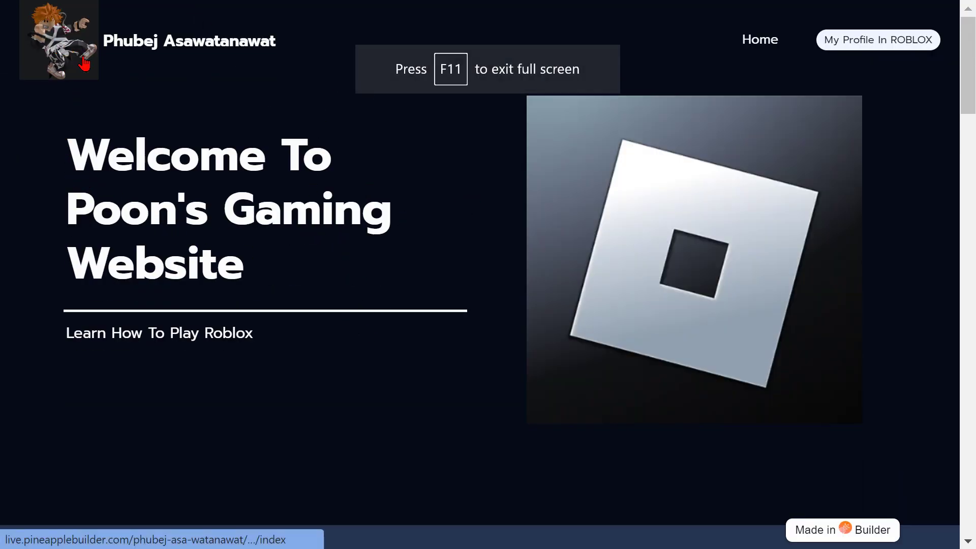
# Reload the gaming site via its logo and Home link, then follow 'My Profile In ROBLOX'
pyautogui.moveTo(101, 39); pyautogui.dragTo(191, 26)
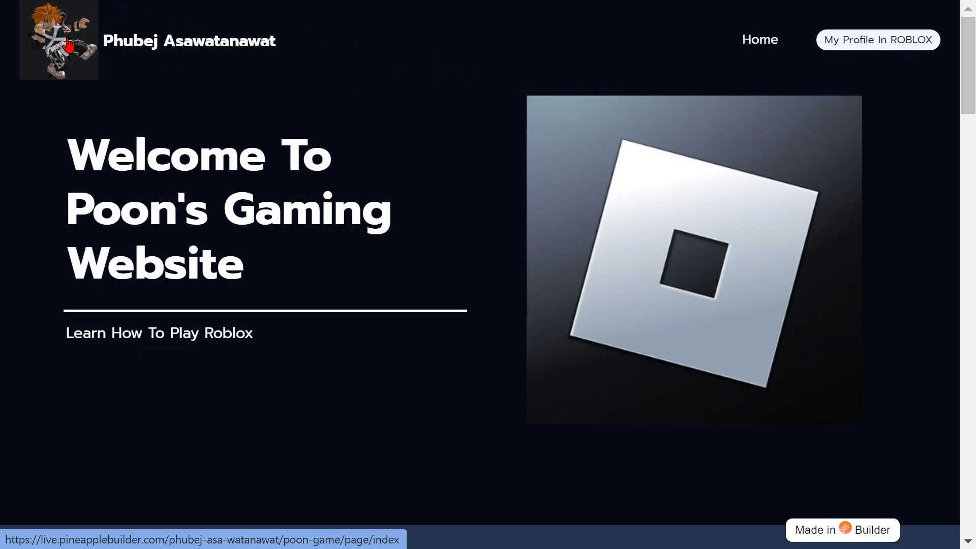
pyautogui.click(69, 37)
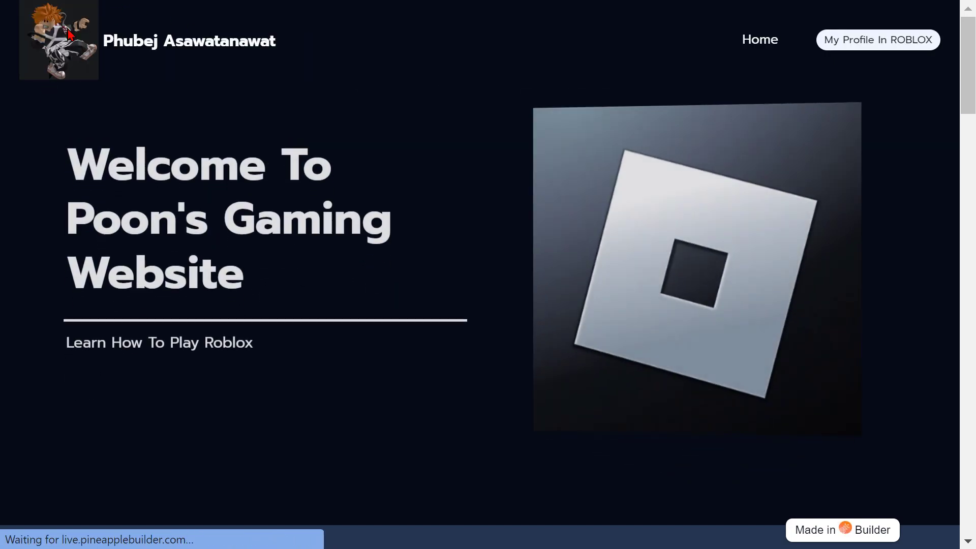
pyautogui.click(763, 43)
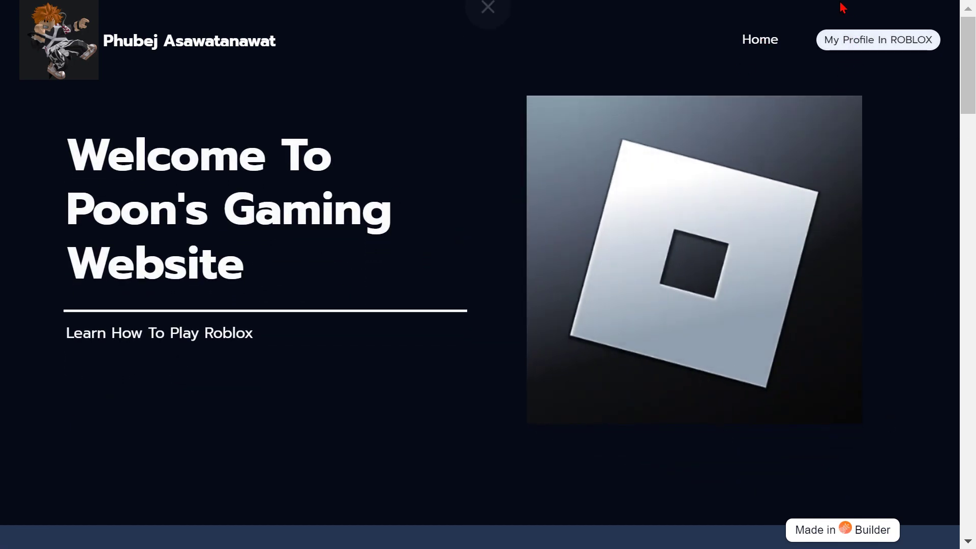
pyautogui.click(764, 38)
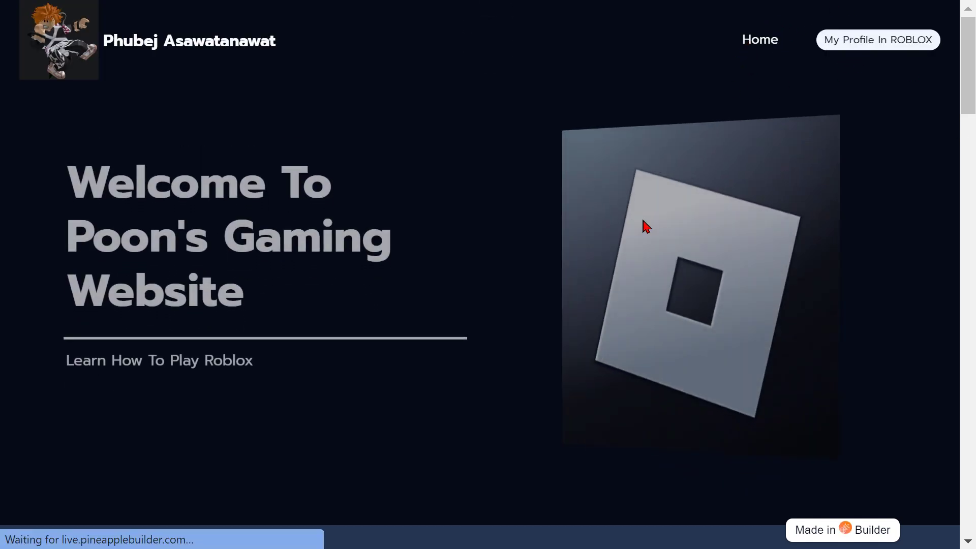
pyautogui.click(752, 45)
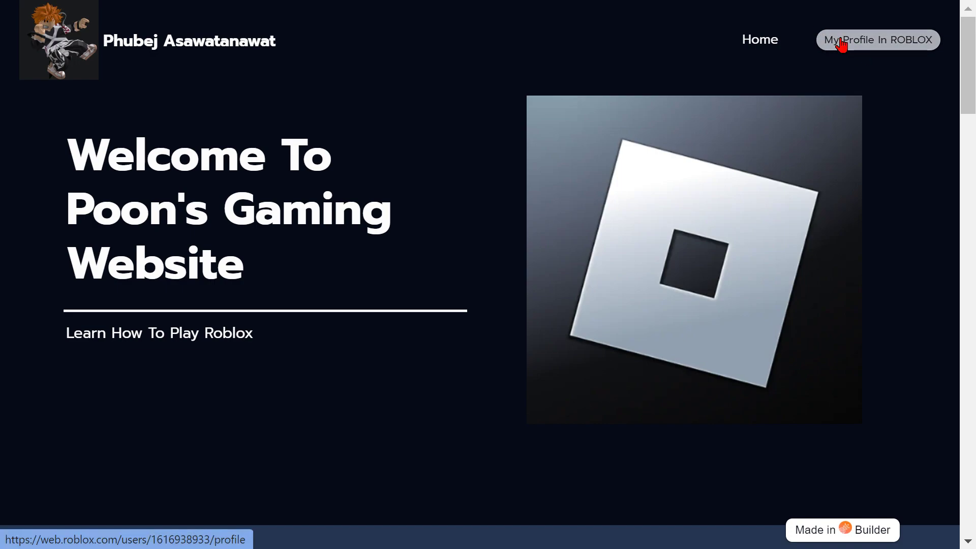
pyautogui.click(841, 45)
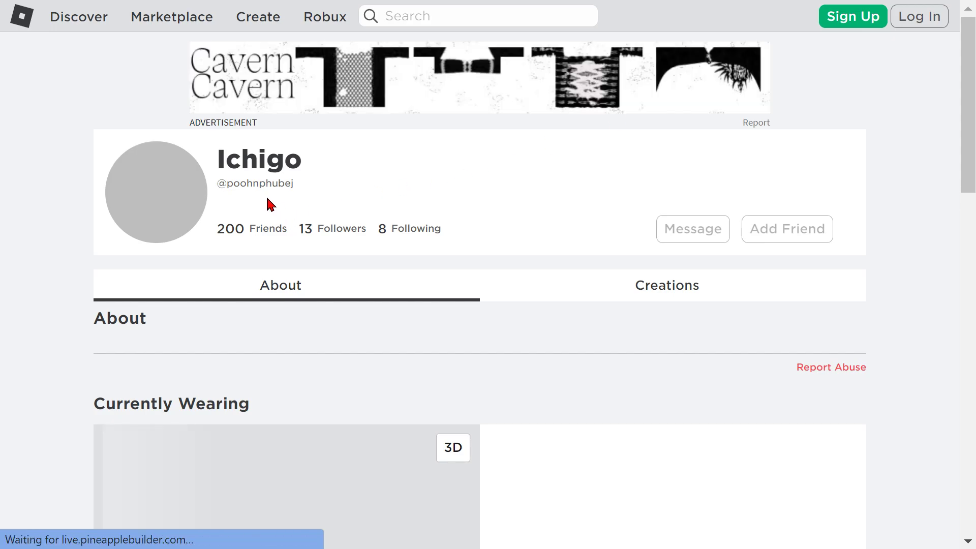
# Highlight the Roblox profile's display name and scroll through the profile page
pyautogui.moveTo(333, 170); pyautogui.dragTo(197, 159)
pyautogui.click(333, 192)
pyautogui.scroll(-3, 333, 192)
pyautogui.scroll(3, 333, 191)
pyautogui.scroll(-10, 547, 218)
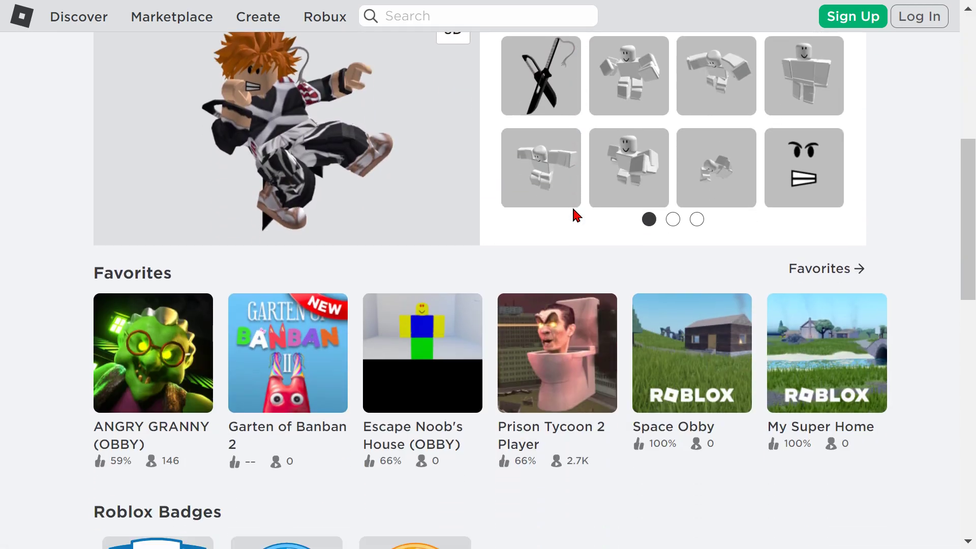
pyautogui.scroll(-10, 615, 251)
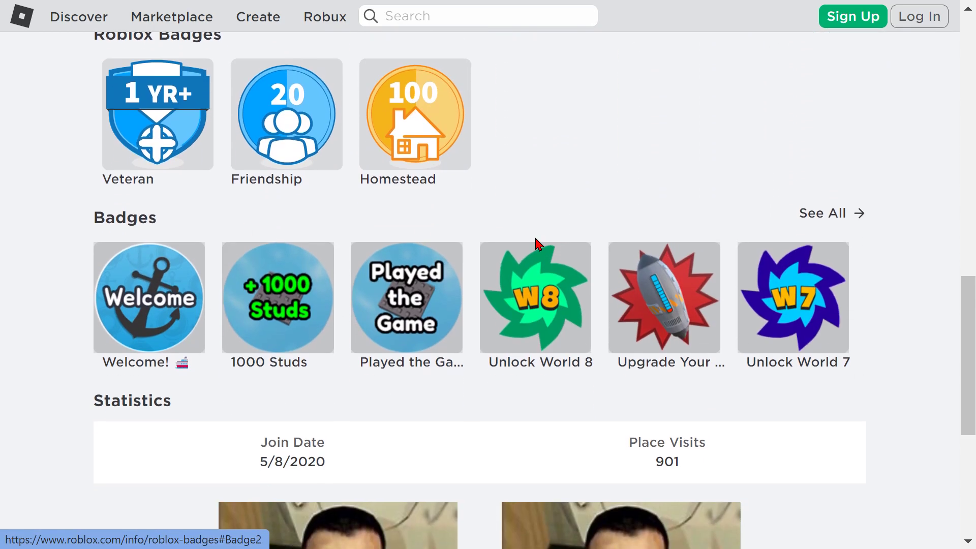
pyautogui.scroll(-2, 615, 251)
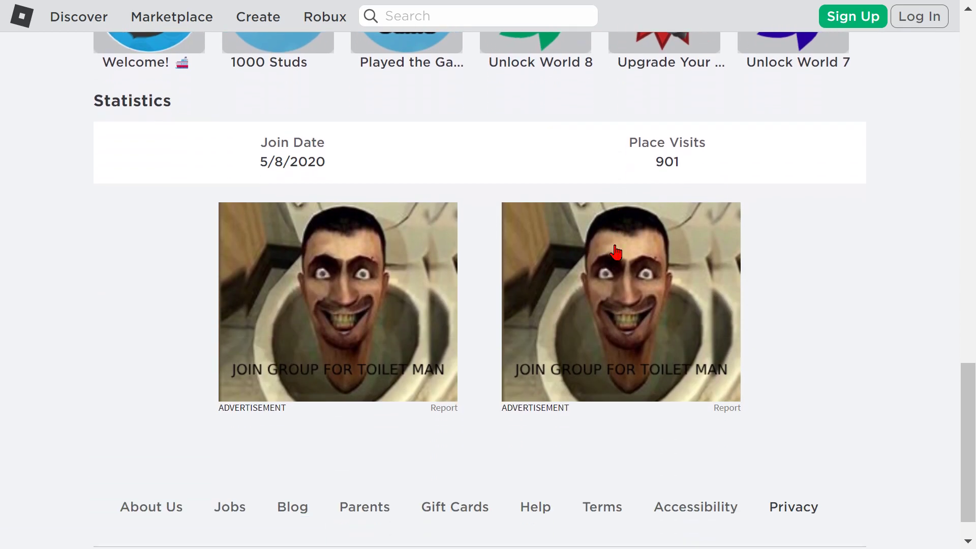
pyautogui.scroll(5, 351, 289)
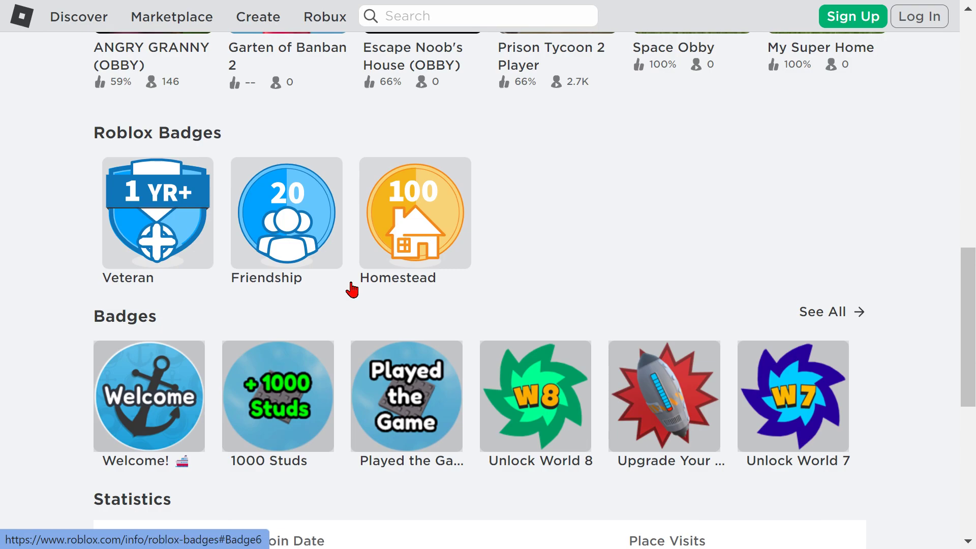
pyautogui.scroll(-3, 596, 277)
pyautogui.scroll(12, 612, 278)
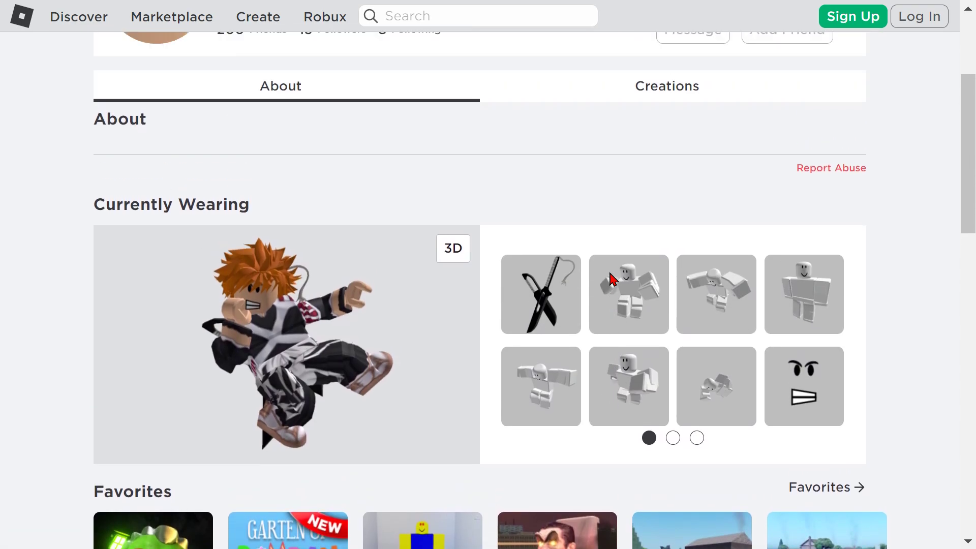
pyautogui.scroll(2, 611, 278)
# Show the profile's Creations, featuring the Monster Truck Obby experience
pyautogui.click(668, 185)
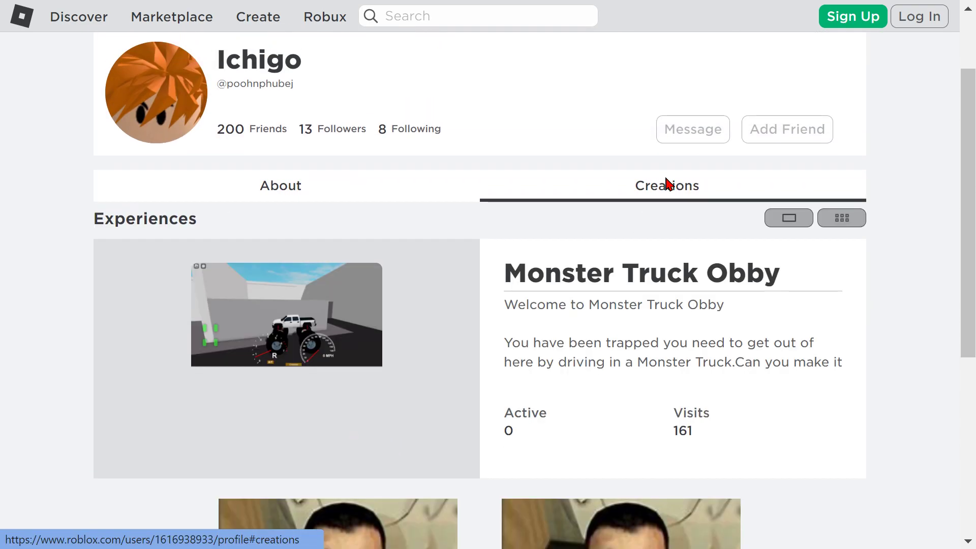
pyautogui.scroll(-7, 405, 192)
pyautogui.scroll(8, 409, 212)
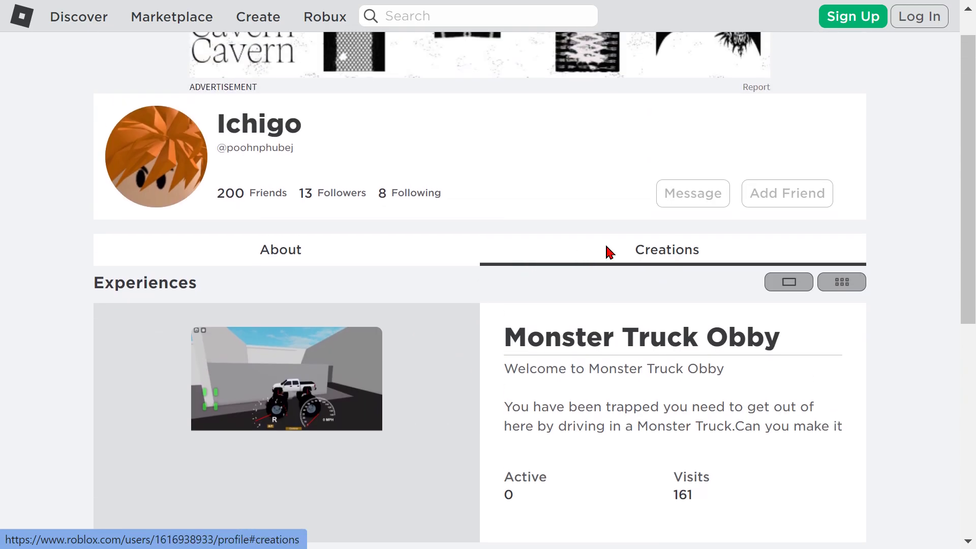
pyautogui.scroll(-2, 823, 331)
pyautogui.scroll(2, 556, 272)
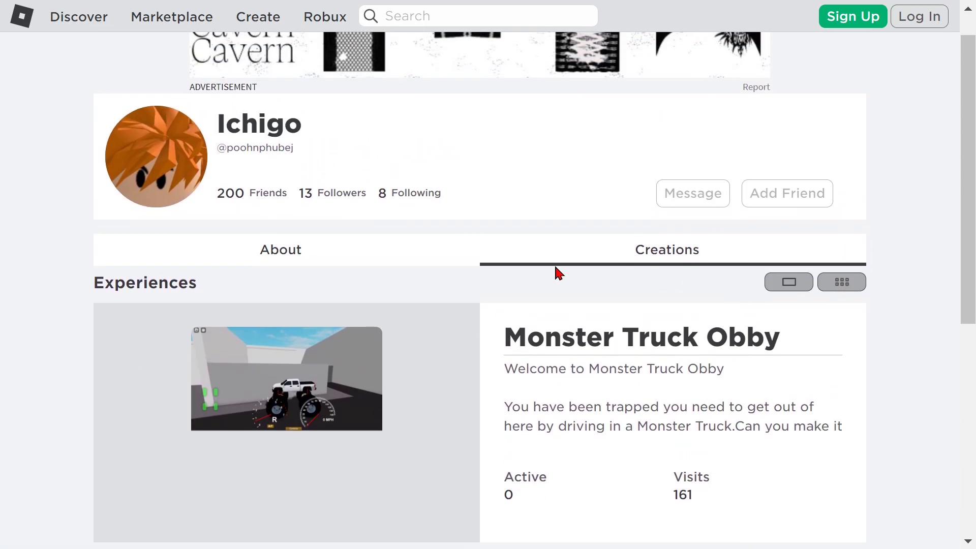
# Return to the About section and highlight the username, friend and follower counts
pyautogui.click(312, 252)
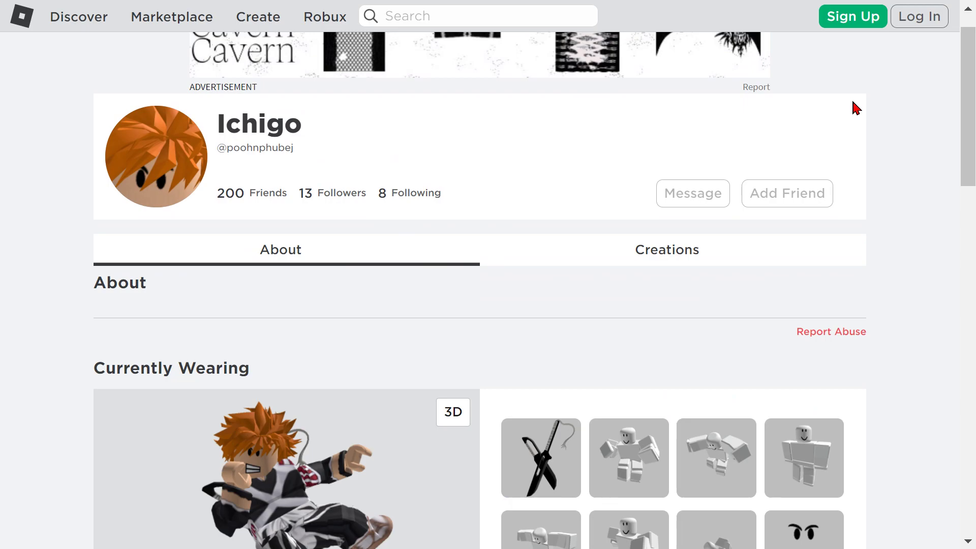
pyautogui.moveTo(854, 107); pyautogui.dragTo(165, 246)
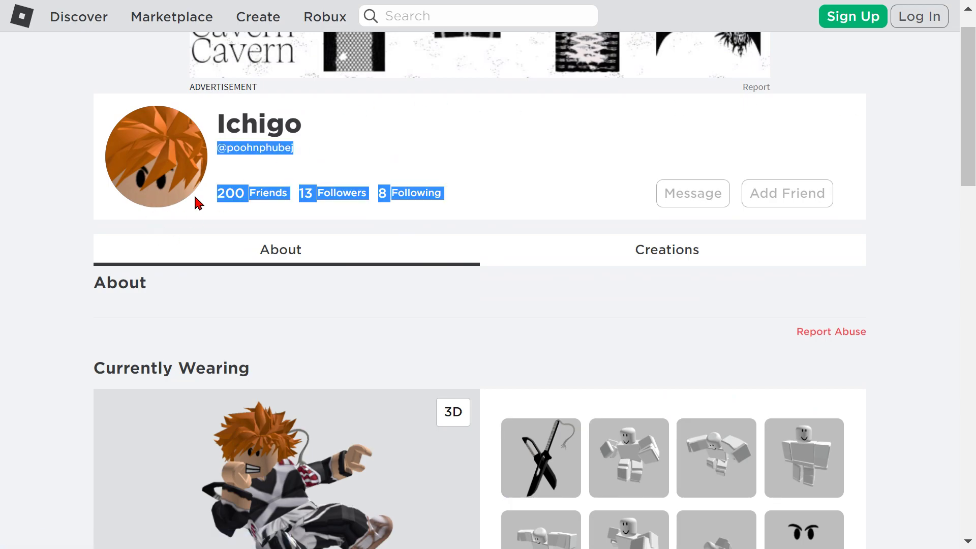
pyautogui.moveTo(198, 203); pyautogui.dragTo(212, 207)
pyautogui.scroll(1, 477, 249)
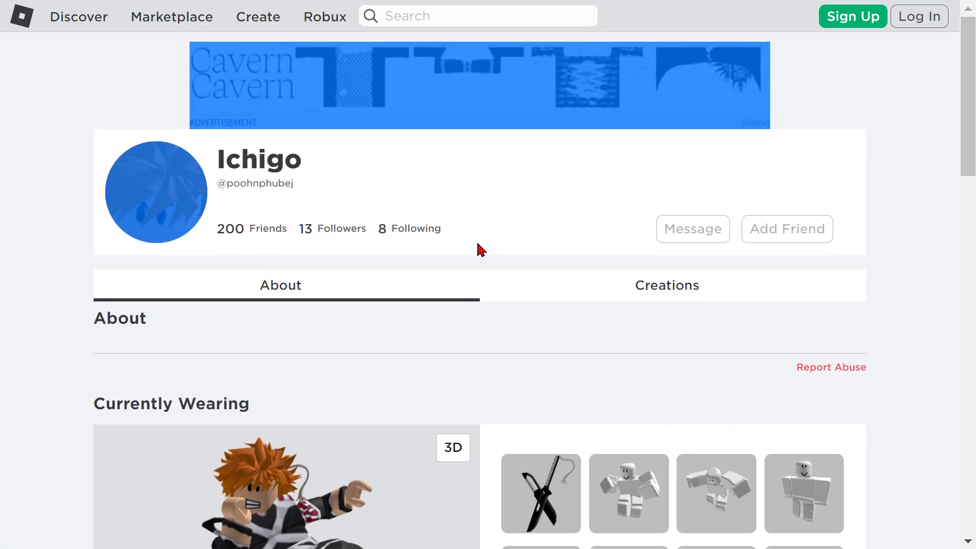
pyautogui.click(502, 219)
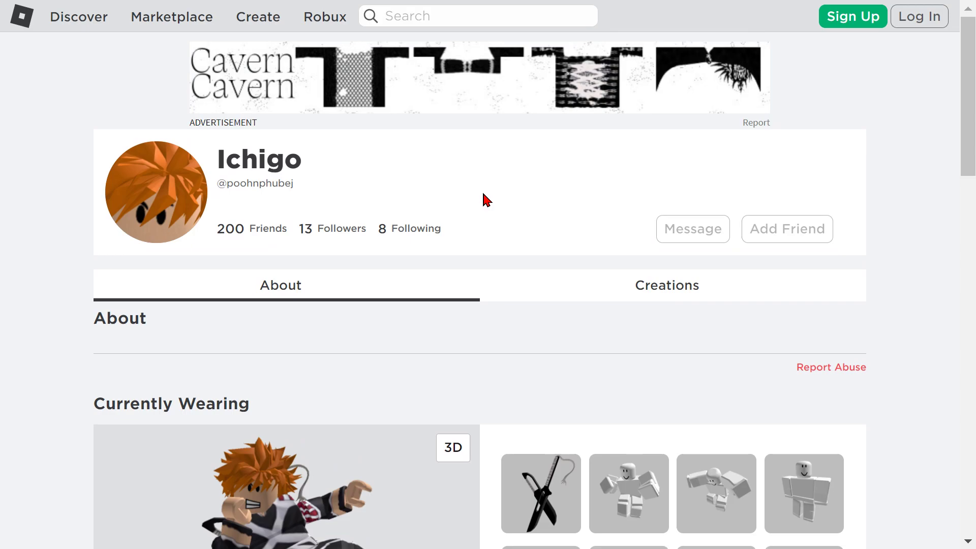
# Toggle full screen and navigate back toward the gaming site
pyautogui.press('F11')
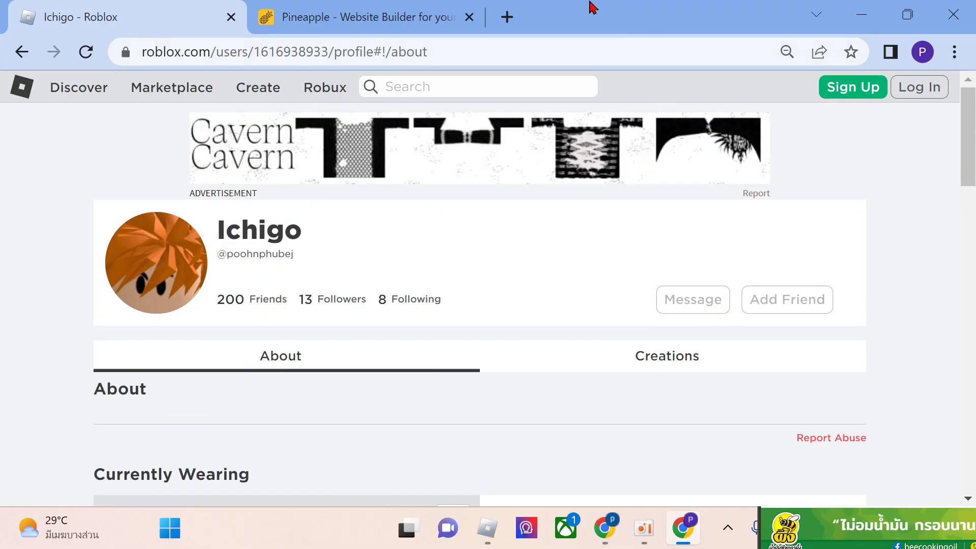
pyautogui.press('F11')
pyautogui.press('F11')
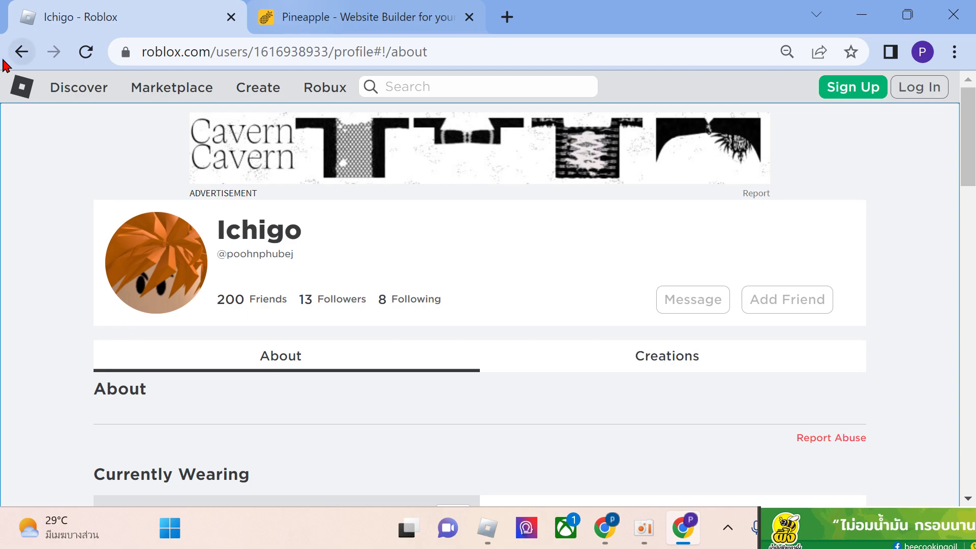
pyautogui.press('F11')
pyautogui.hotkey('alt', 'Left')
pyautogui.press('F11')
pyautogui.click(24, 54)
pyautogui.press('F11')
pyautogui.press('F11')
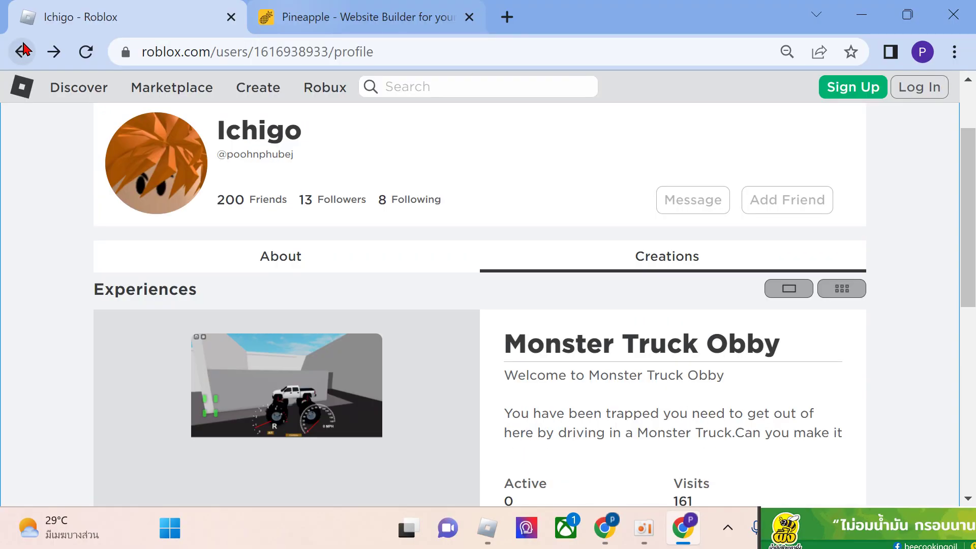
# Go back to Poon's Gaming Website and highlight its welcome heading
pyautogui.click(24, 51)
pyautogui.press('F11')
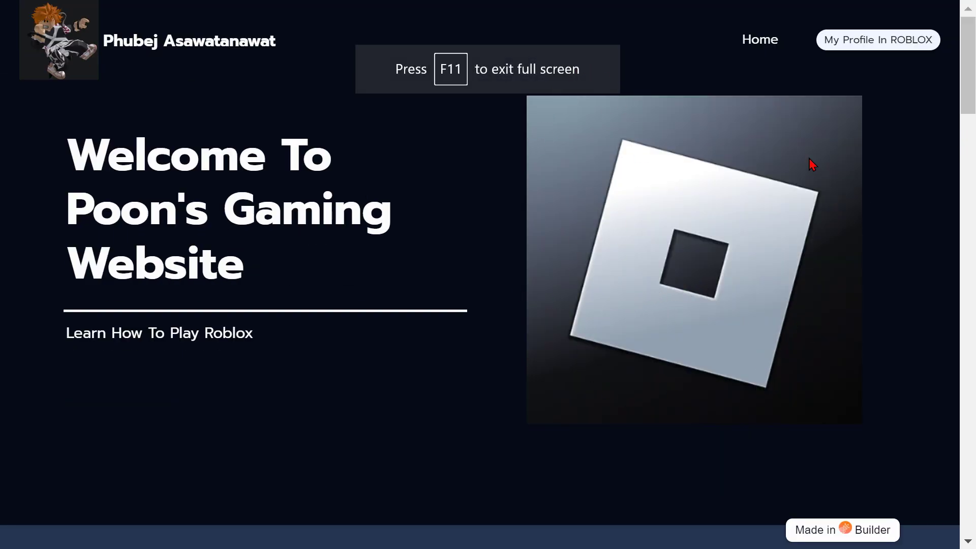
pyautogui.moveTo(618, 159); pyautogui.dragTo(726, 189)
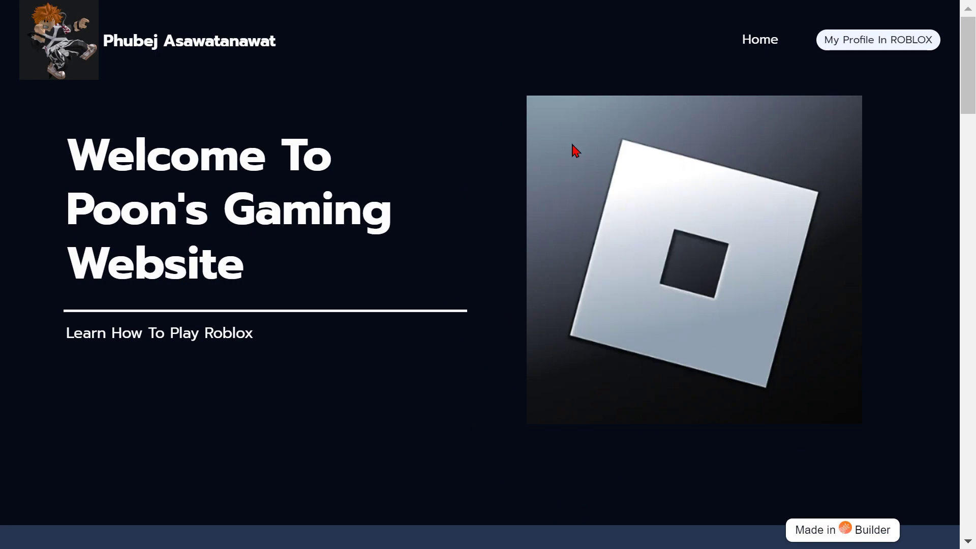
pyautogui.moveTo(65, 154); pyautogui.dragTo(429, 375)
pyautogui.click(303, 251)
# Scroll the hero section, highlighting the 'Learn How To Play Roblox' line
pyautogui.scroll(-2, 211, 280)
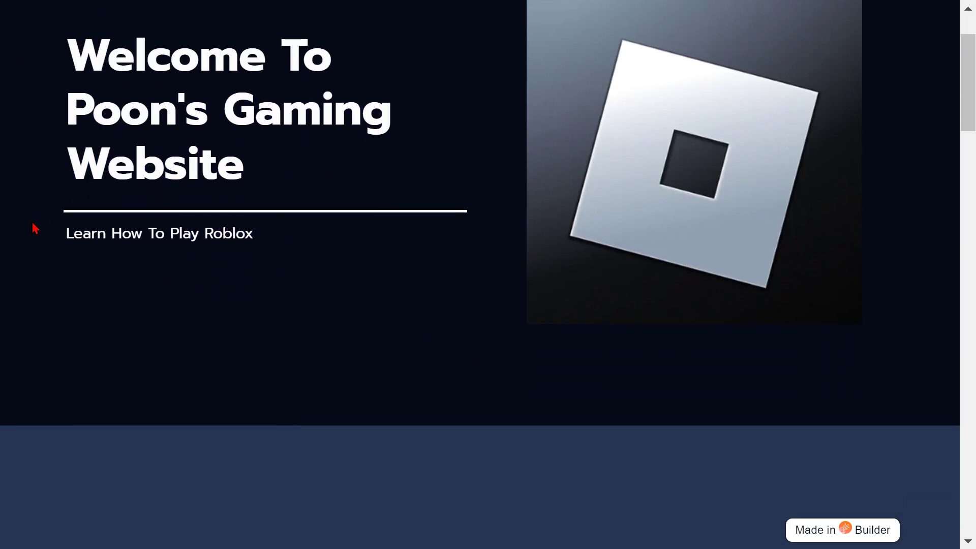
pyautogui.moveTo(13, 250); pyautogui.dragTo(68, 229)
pyautogui.click(253, 239)
pyautogui.click(312, 279)
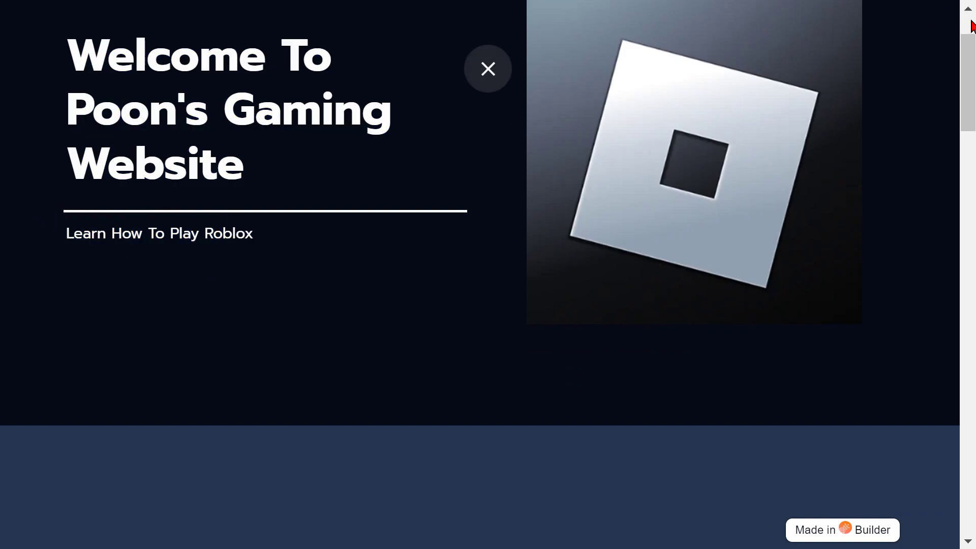
pyautogui.scroll(1, 717, 140)
pyautogui.scroll(1, 714, 137)
pyautogui.moveTo(610, 190); pyautogui.dragTo(676, 235)
# Scroll to the Boost Your Roblox Skills section and highlight its heading
pyautogui.scroll(-3, 676, 234)
pyautogui.scroll(-8, 609, 239)
pyautogui.scroll(2, 570, 109)
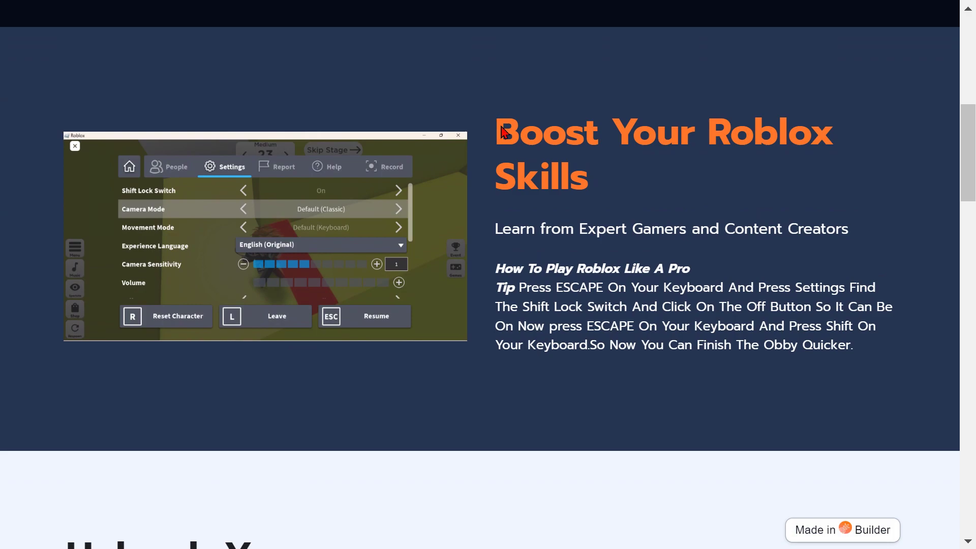
pyautogui.tripleClick(518, 127)
pyautogui.click(676, 210)
# Scroll to Unleash Your Creativity, highlighting its heading and the Roblox game question
pyautogui.moveTo(796, 344); pyautogui.dragTo(910, 365)
pyautogui.click(909, 367)
pyautogui.scroll(-8, 554, 381)
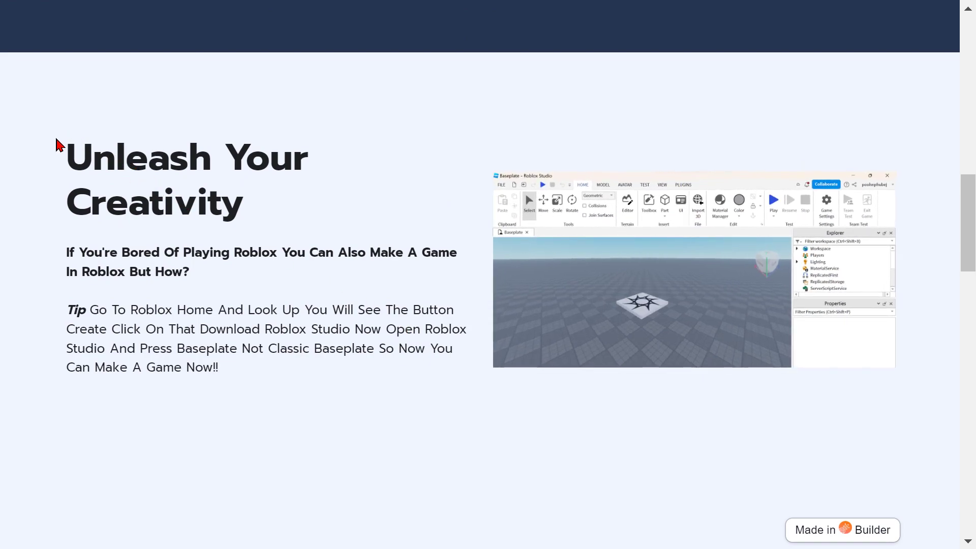
pyautogui.moveTo(60, 147); pyautogui.dragTo(303, 224)
pyautogui.click(300, 228)
pyautogui.moveTo(103, 253); pyautogui.dragTo(372, 276)
pyautogui.click(379, 276)
# Read through the Roblox Studio tip, highlighting 'Not Classic Baseplate' and 'Can Make A Game Now!!'
pyautogui.moveTo(133, 261)
pyautogui.mouseDown()
pyautogui.moveTo(203, 278)
pyautogui.moveTo(130, 271)
pyautogui.moveTo(120, 257)
pyautogui.mouseUp()
pyautogui.click(204, 279)
pyautogui.click(146, 274)
pyautogui.moveTo(65, 310); pyautogui.dragTo(474, 318)
pyautogui.click(471, 312)
pyautogui.moveTo(63, 335); pyautogui.dragTo(292, 325)
pyautogui.click(376, 322)
pyautogui.moveTo(256, 355); pyautogui.dragTo(401, 337)
pyautogui.click(402, 338)
pyautogui.moveTo(67, 372); pyautogui.dragTo(292, 368)
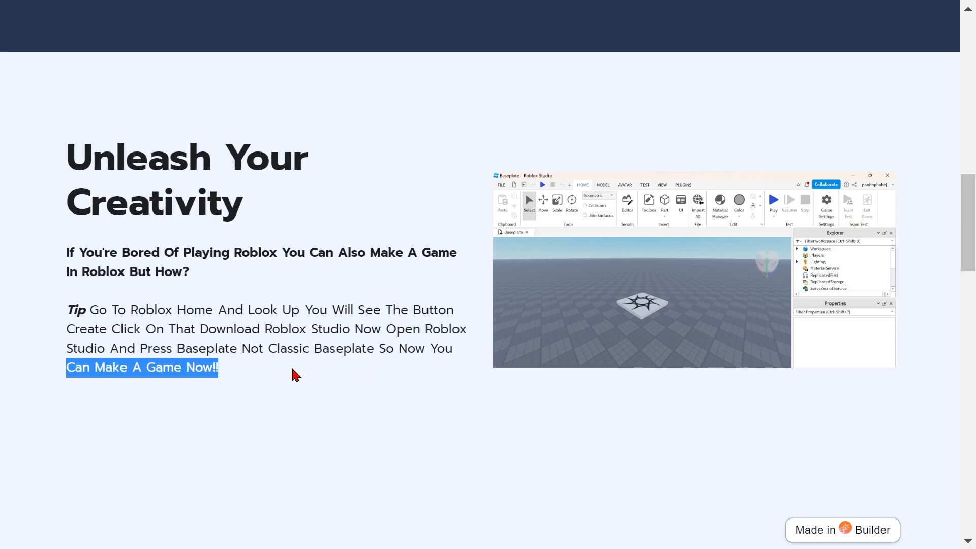
pyautogui.click(458, 374)
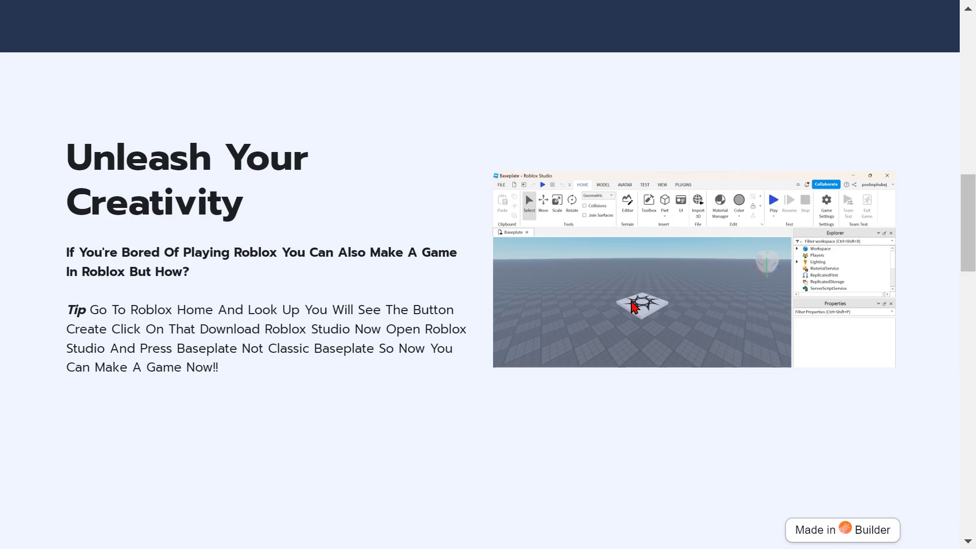
# Scroll down and highlight the 'If You Want To See Me Playing Roblox' heading
pyautogui.scroll(-5, 631, 303)
pyautogui.scroll(1, 632, 305)
pyautogui.scroll(-3, 633, 305)
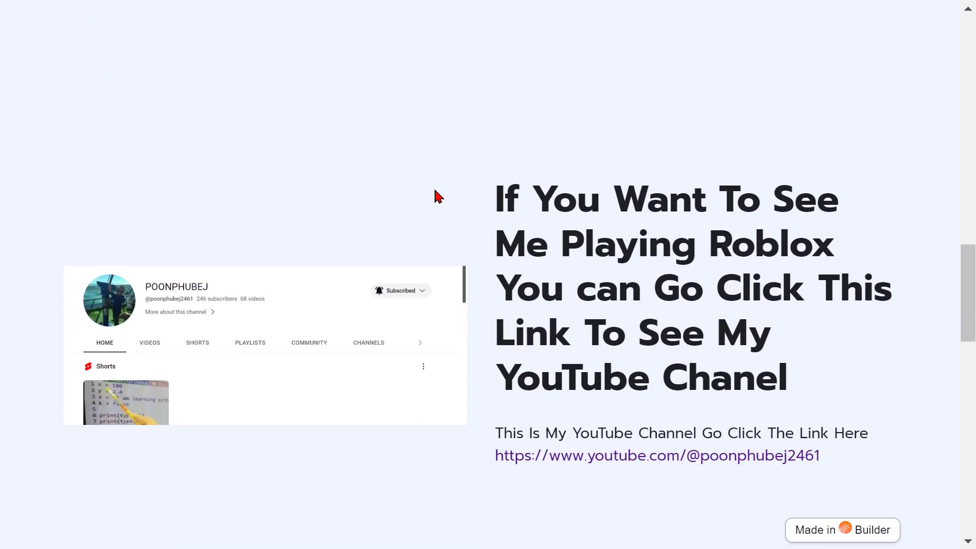
pyautogui.moveTo(490, 201); pyautogui.dragTo(894, 295)
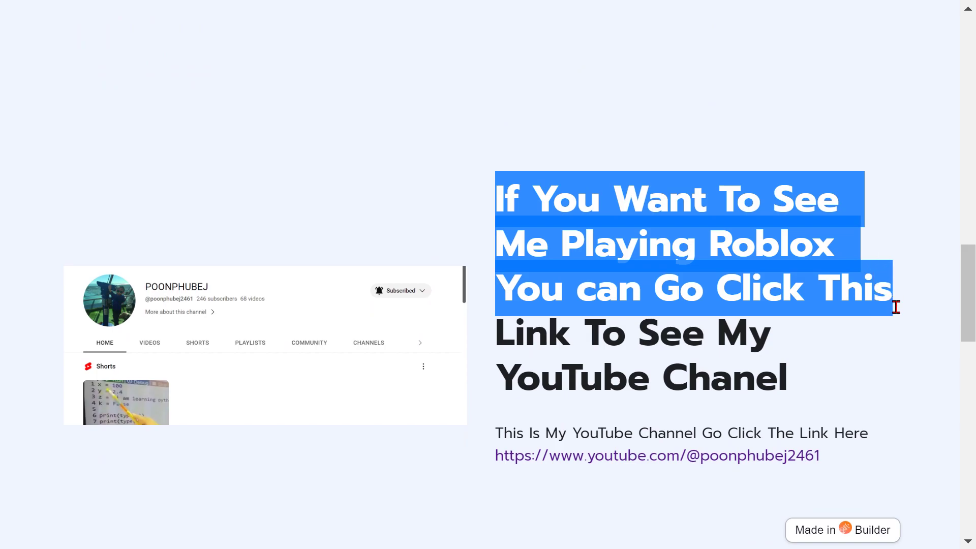
pyautogui.click(794, 388)
# Highlight the 'This Is My YouTube Channel' line beside the channel screenshot
pyautogui.scroll(6, 723, 344)
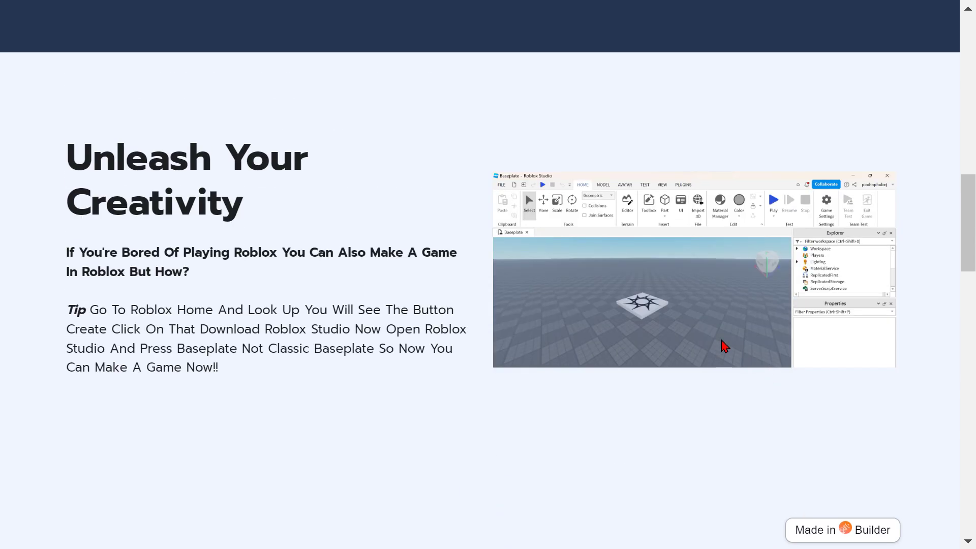
pyautogui.scroll(-9, 724, 346)
pyautogui.scroll(-1, 660, 229)
pyautogui.scroll(3, 635, 178)
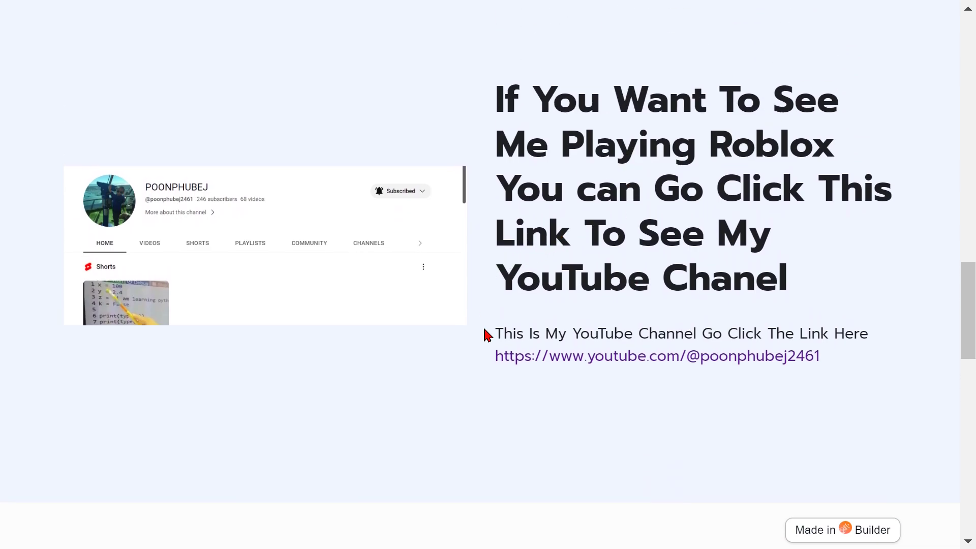
pyautogui.moveTo(491, 333); pyautogui.dragTo(753, 333)
pyautogui.click(813, 334)
# Open the linked YouTube channel, play the Rainbow Friends Chapter 1 video, then go back
pyautogui.click(741, 357)
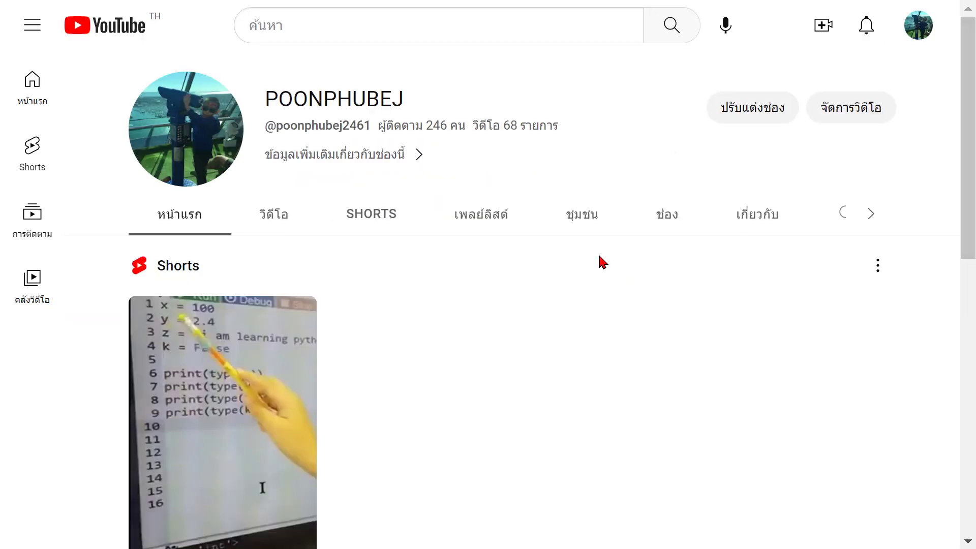
pyautogui.scroll(-10, 327, 192)
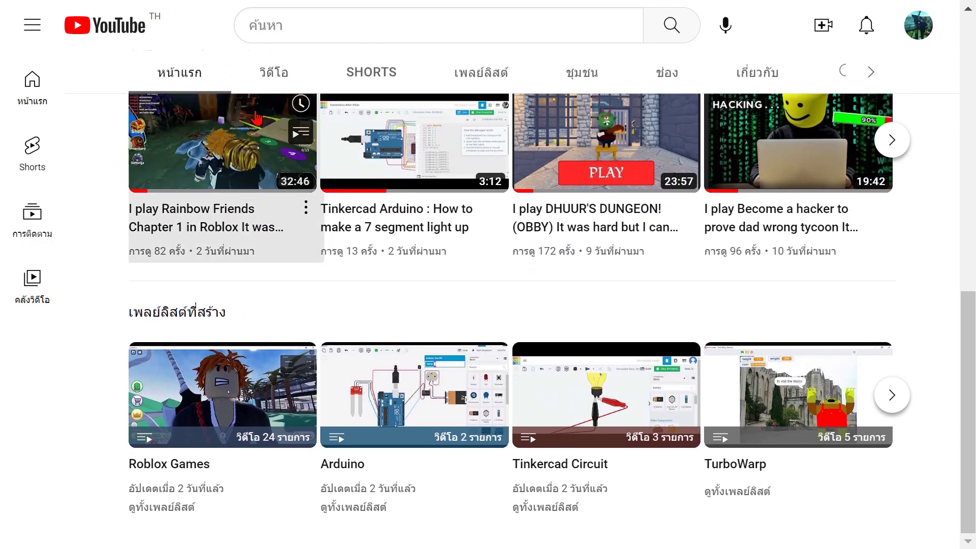
pyautogui.click(250, 129)
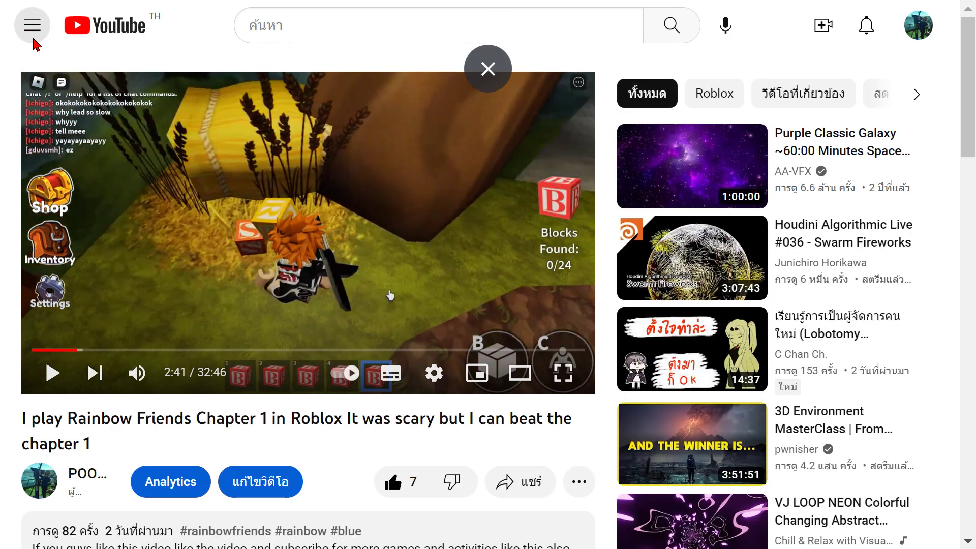
pyautogui.press('F11')
pyautogui.press('F11')
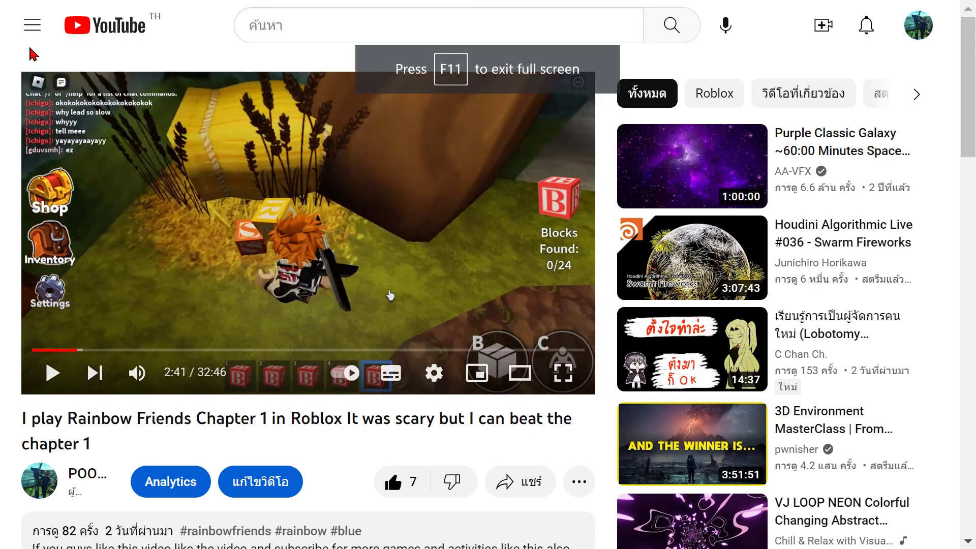
pyautogui.rightClick(33, 50)
pyautogui.click(212, 41)
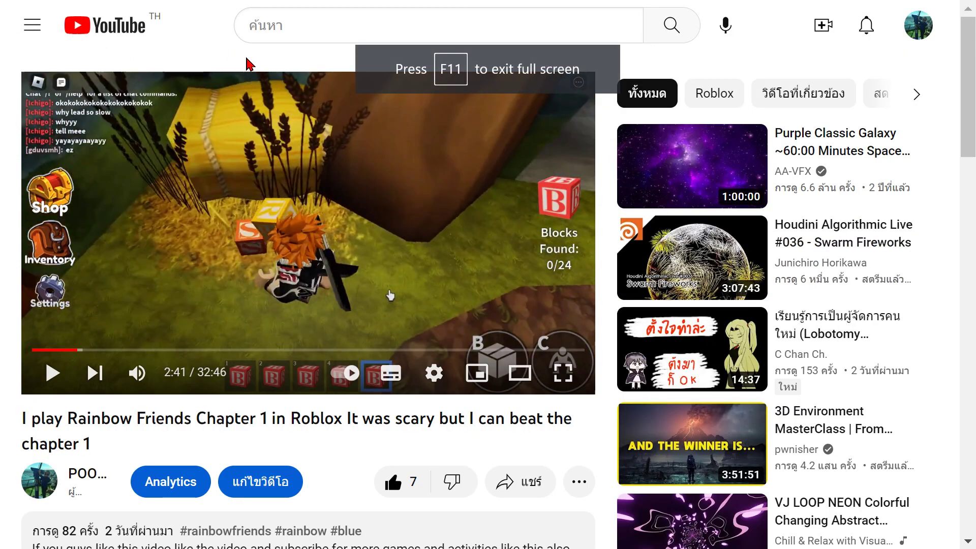
pyautogui.press('F11')
pyautogui.click(30, 53)
pyautogui.press('F11')
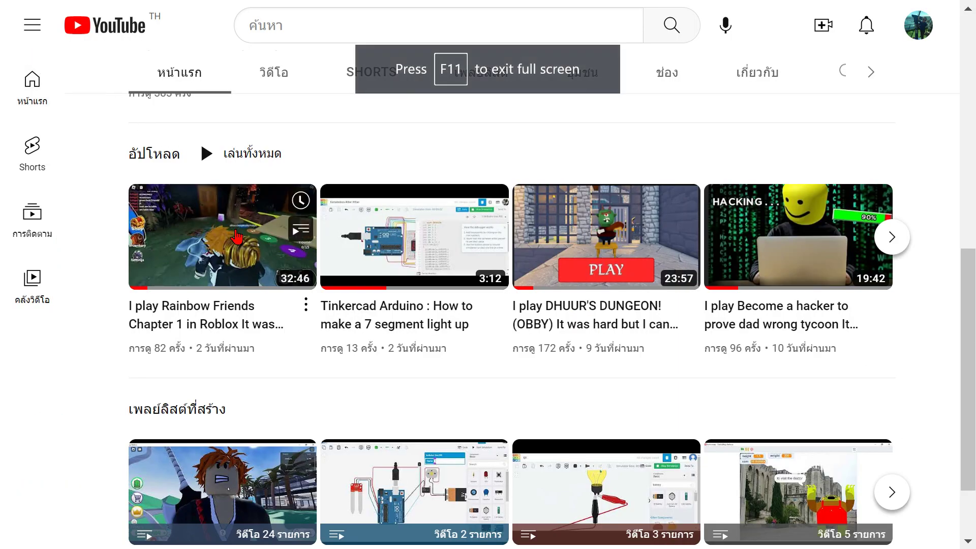
# Browse the channel's Videos (วิดีโอ) tab, briefly reopening the Rainbow Friends video
pyautogui.click(254, 88)
pyautogui.scroll(-4, 209, 233)
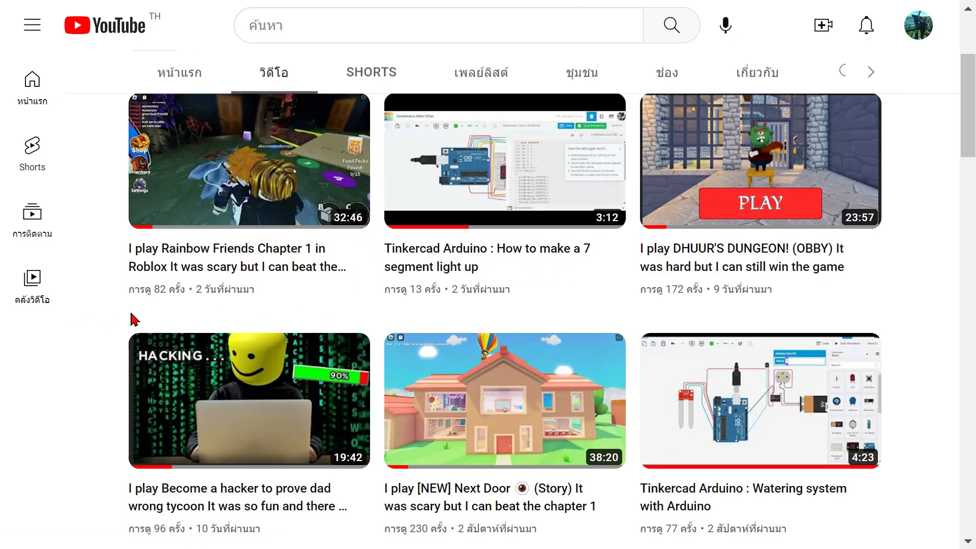
pyautogui.moveTo(151, 289); pyautogui.dragTo(173, 290)
pyautogui.click(174, 297)
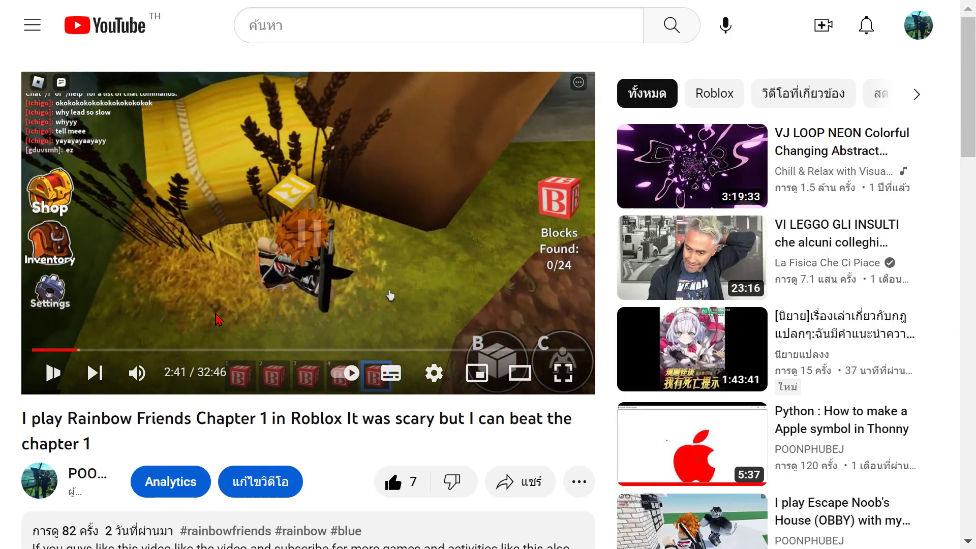
pyautogui.press('F11')
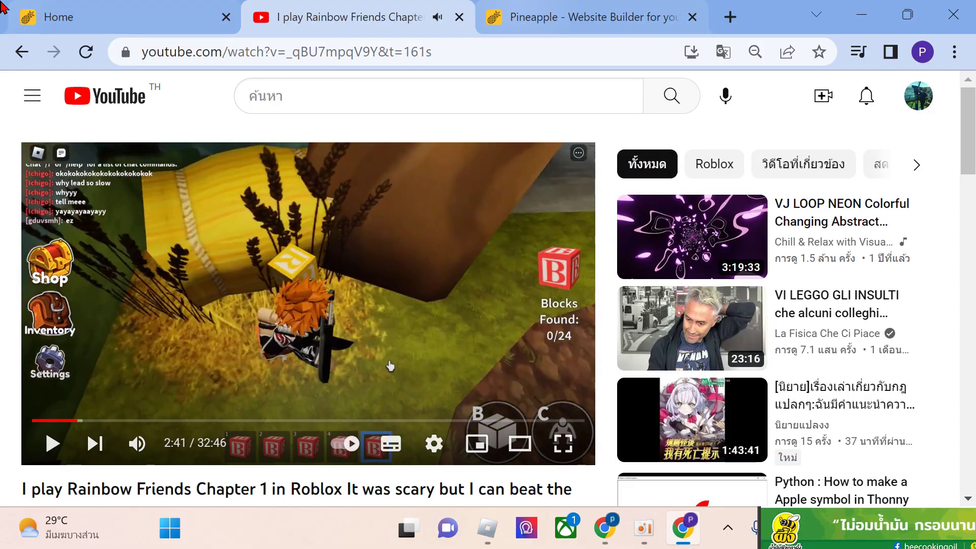
pyautogui.click(20, 51)
pyautogui.press('F11')
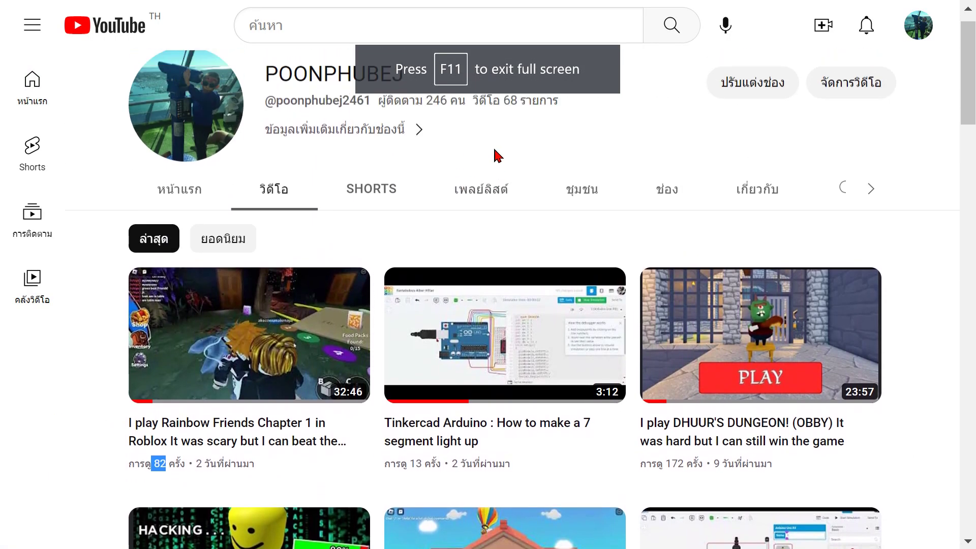
pyautogui.scroll(-4, 497, 154)
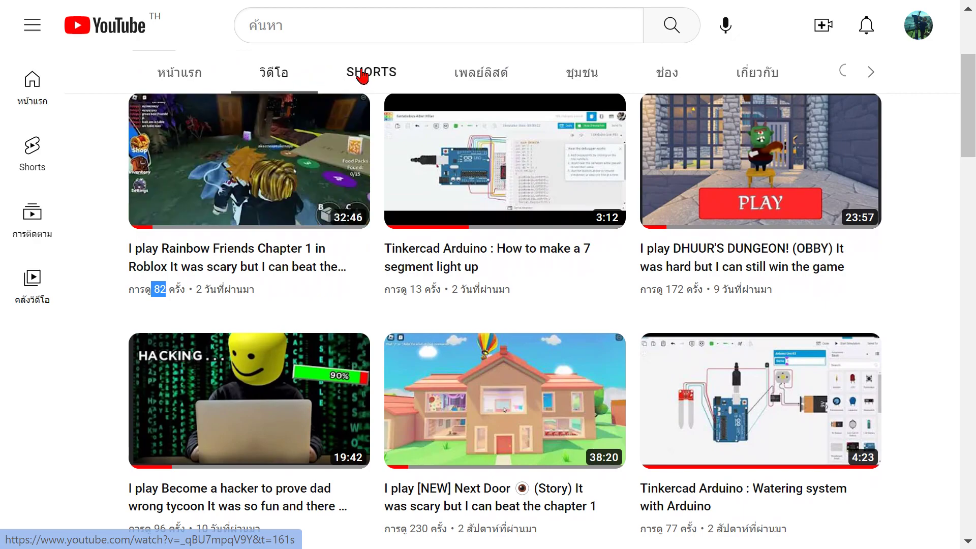
# Browse the channel's Shorts, Playlists, Community and Channels tabs
pyautogui.click(362, 72)
pyautogui.click(523, 227)
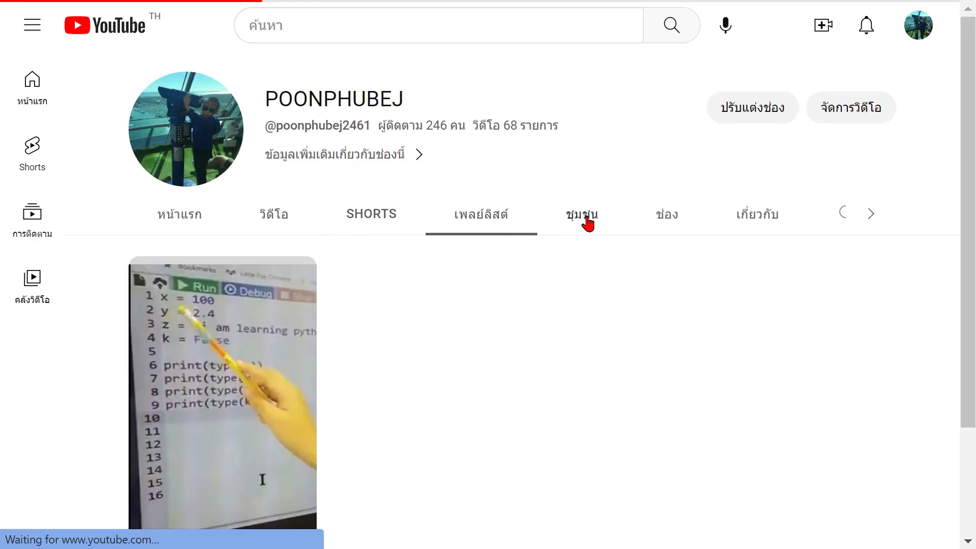
pyautogui.click(584, 219)
pyautogui.click(671, 208)
pyautogui.click(485, 209)
pyautogui.click(584, 216)
# Read the Community poll post on the easy obby Part 2 options and re-like it
pyautogui.scroll(-3, 551, 257)
pyautogui.scroll(-1, 544, 258)
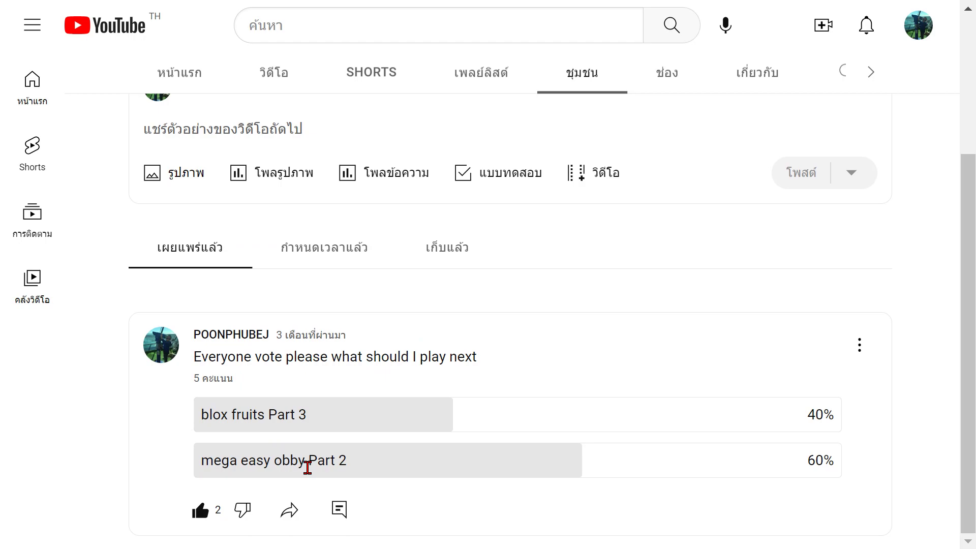
pyautogui.moveTo(306, 461); pyautogui.dragTo(341, 452)
pyautogui.click(457, 530)
pyautogui.moveTo(347, 443); pyautogui.dragTo(251, 457)
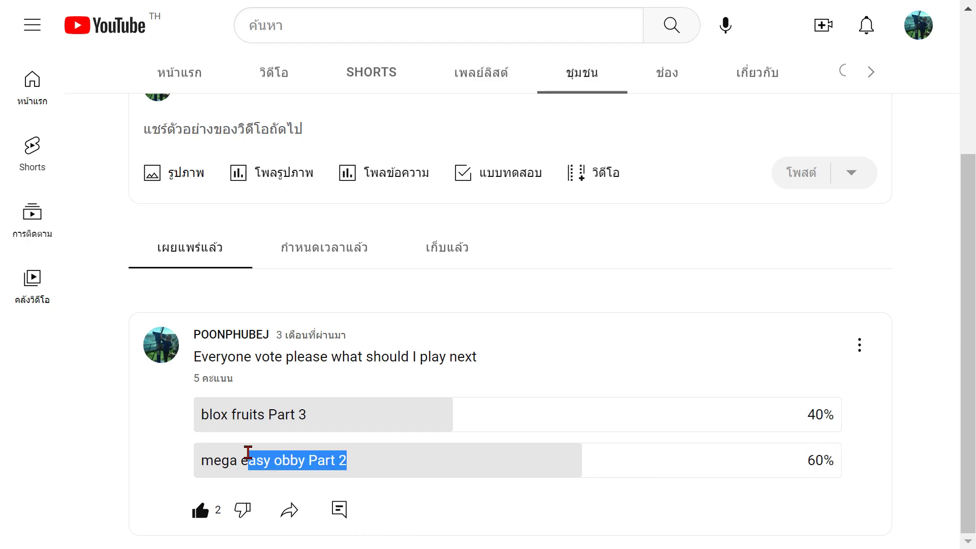
pyautogui.click(171, 460)
pyautogui.moveTo(171, 460); pyautogui.dragTo(261, 456)
pyautogui.click(377, 470)
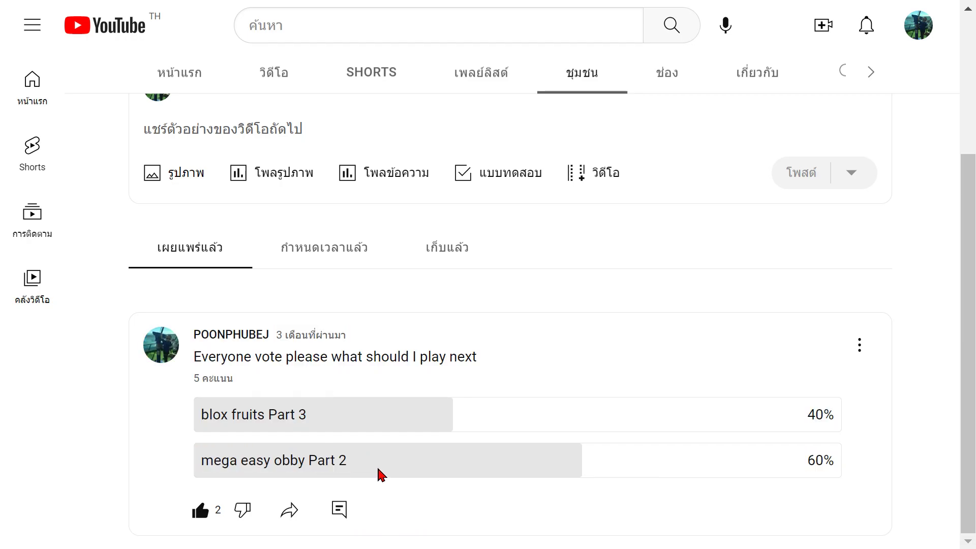
pyautogui.moveTo(357, 460); pyautogui.dragTo(159, 466)
pyautogui.click(159, 466)
pyautogui.click(211, 513)
pyautogui.click(213, 517)
pyautogui.scroll(3, 305, 432)
# Check featured channels and About statistics, selecting the 67,725 view count, then go Home
pyautogui.click(668, 220)
pyautogui.click(736, 212)
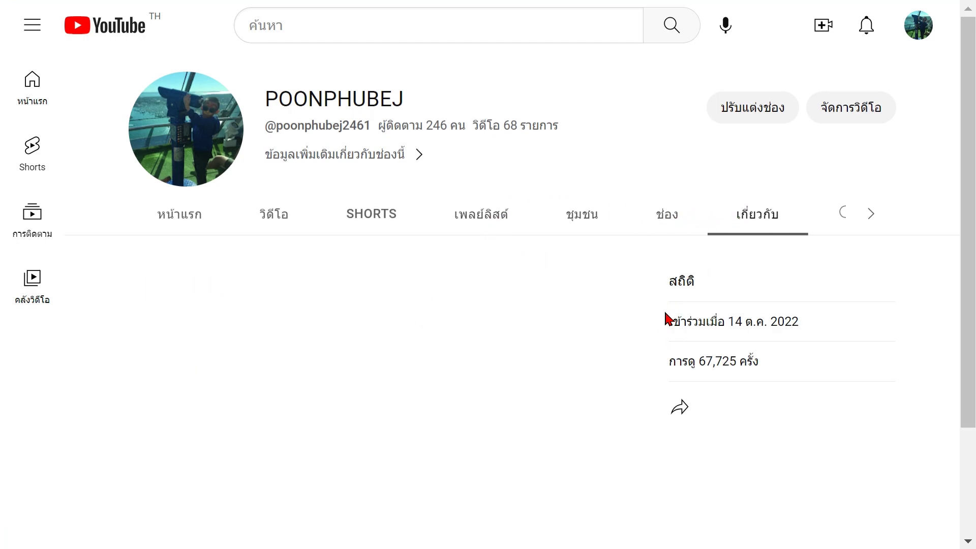
pyautogui.moveTo(664, 364); pyautogui.dragTo(698, 361)
pyautogui.doubleClick(736, 361)
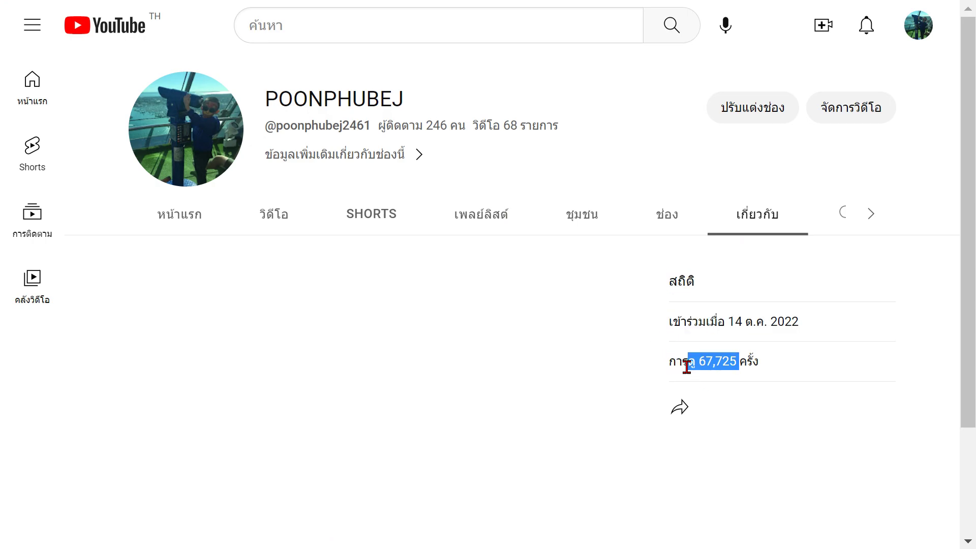
pyautogui.click(189, 222)
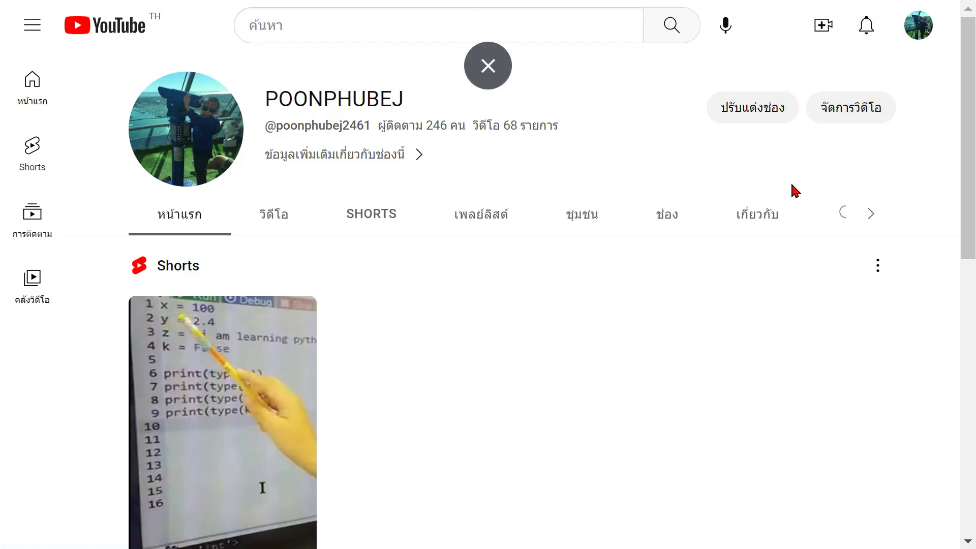
pyautogui.scroll(-3, 419, 346)
pyautogui.scroll(-7, 418, 346)
pyautogui.moveTo(279, 328)
pyautogui.click(231, 300)
pyautogui.scroll(-4, 391, 305)
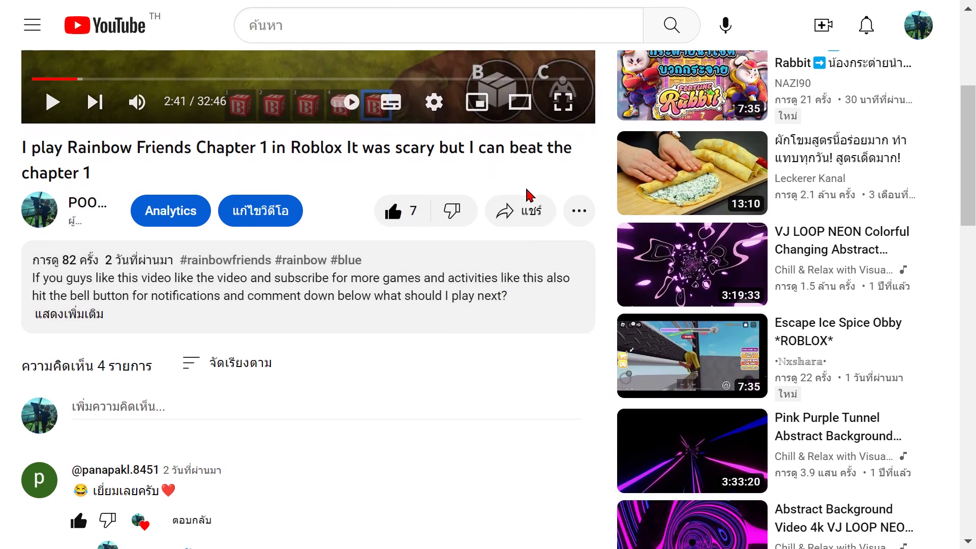
pyautogui.scroll(-2, 564, 185)
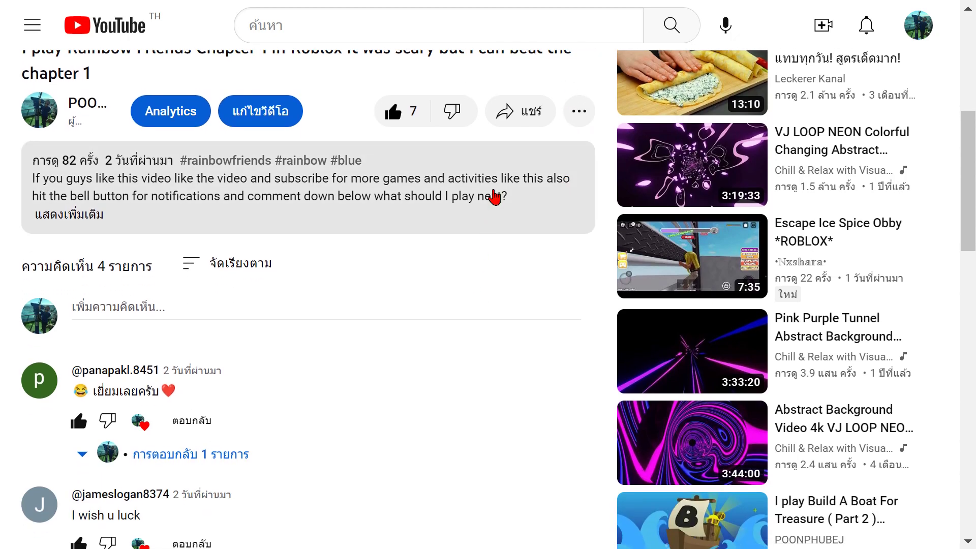
pyautogui.click(494, 197)
pyautogui.scroll(3, 91, 228)
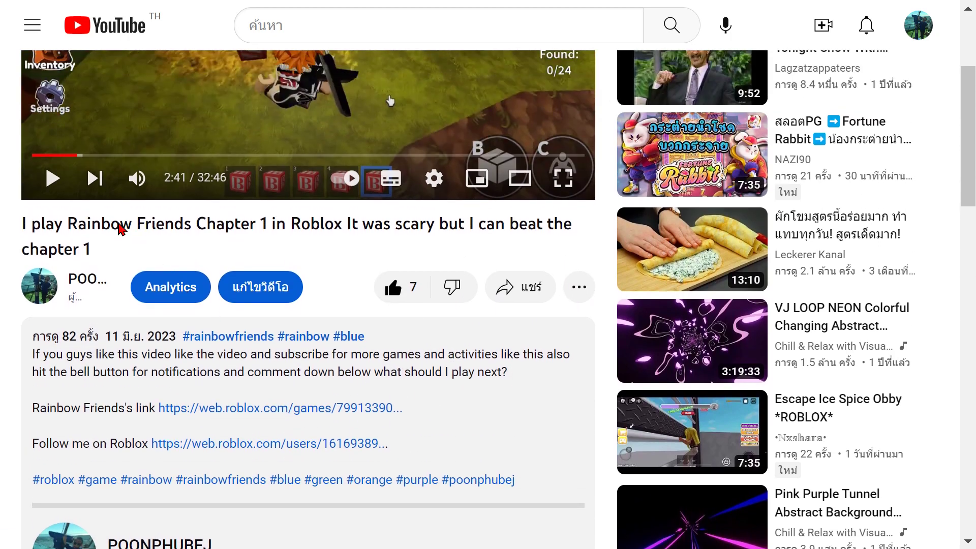
pyautogui.scroll(3, 5, 81)
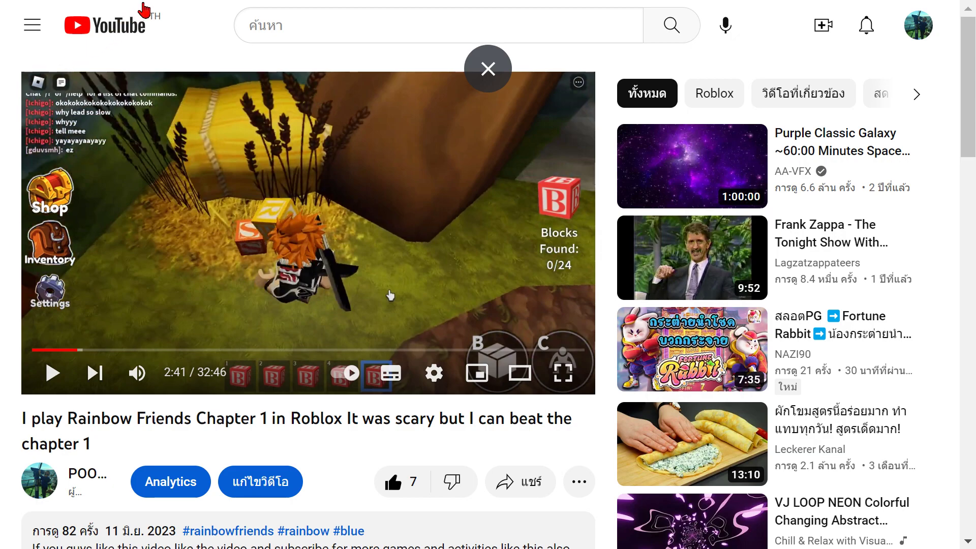
pyautogui.click(147, 8)
pyautogui.click(486, 69)
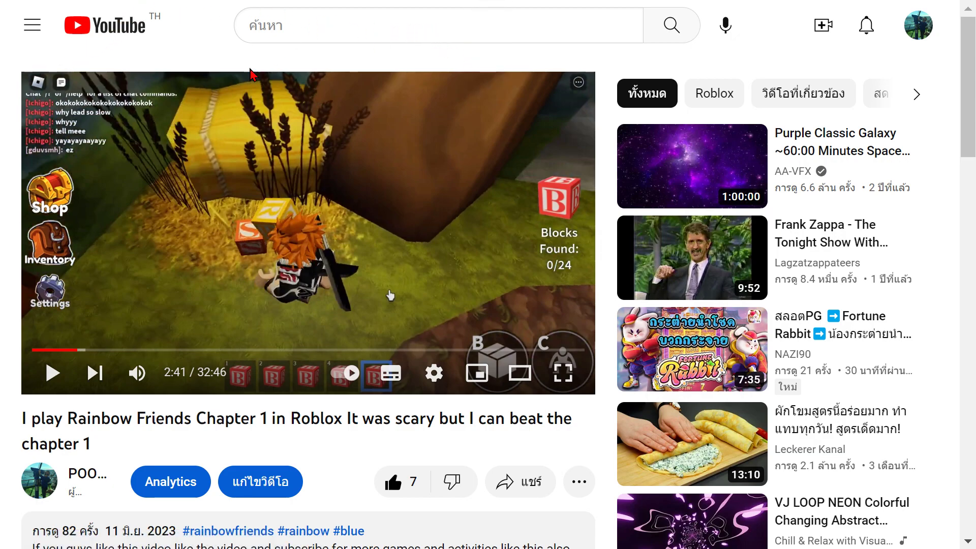
pyautogui.click(19, 48)
pyautogui.press('F11')
pyautogui.press('F11')
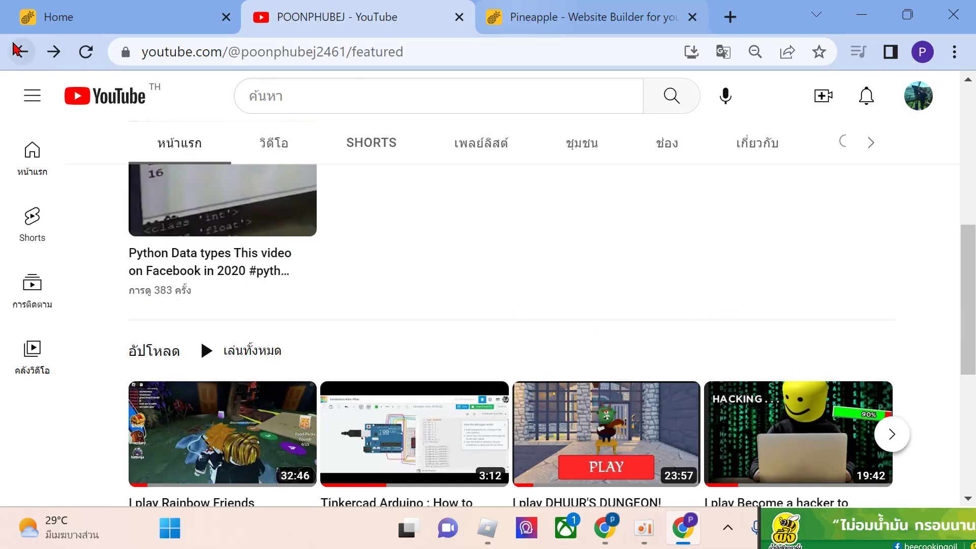
# Return to the Pineapple website in full screen and scroll down to the videos
pyautogui.click(21, 51)
pyautogui.press('F11')
pyautogui.press('F11')
pyautogui.click(81, 13)
pyautogui.press('F11')
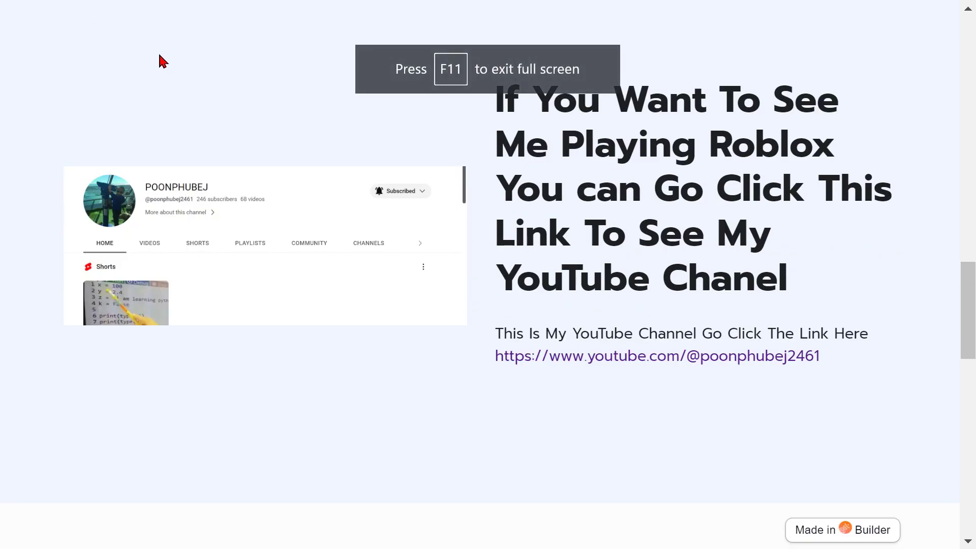
pyautogui.scroll(-2, 658, 212)
pyautogui.scroll(3, 658, 211)
pyautogui.scroll(-10, 660, 212)
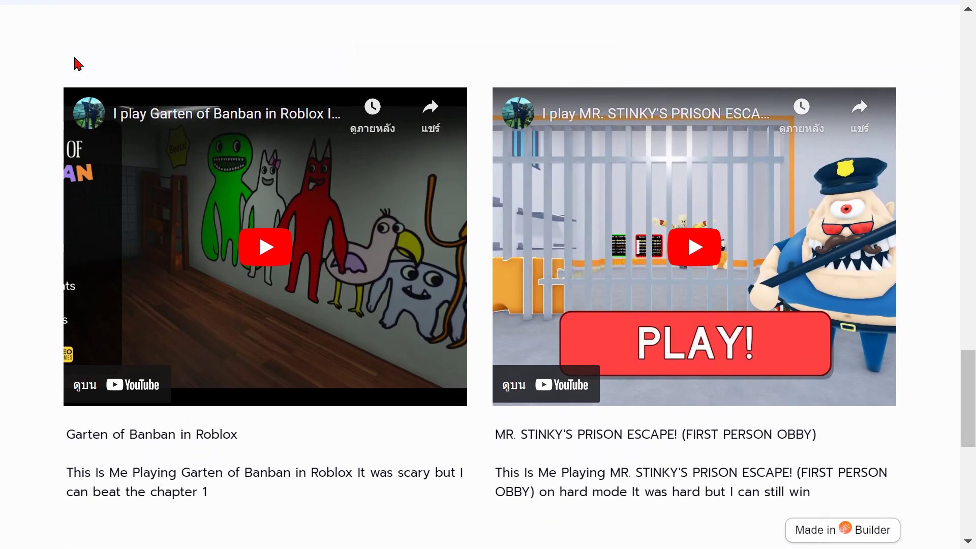
pyautogui.scroll(-2, 305, 258)
pyautogui.scroll(4, 305, 257)
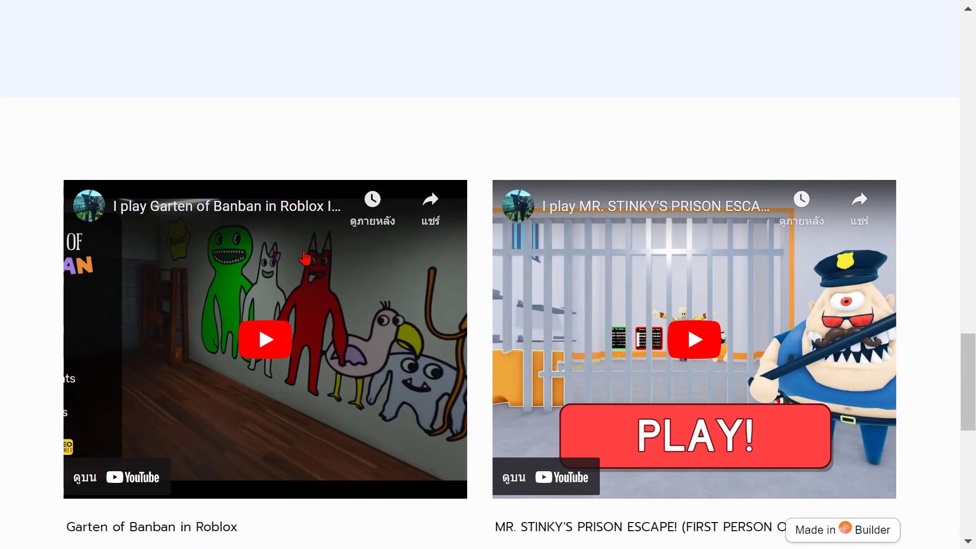
pyautogui.scroll(-4, 305, 258)
pyautogui.scroll(-2, 305, 258)
pyautogui.scroll(4, 305, 257)
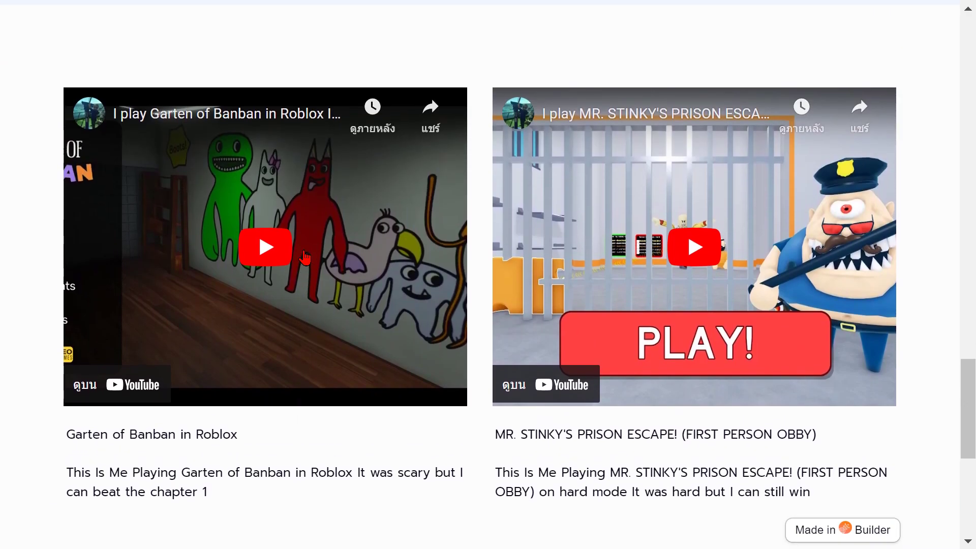
pyautogui.scroll(-2, 305, 258)
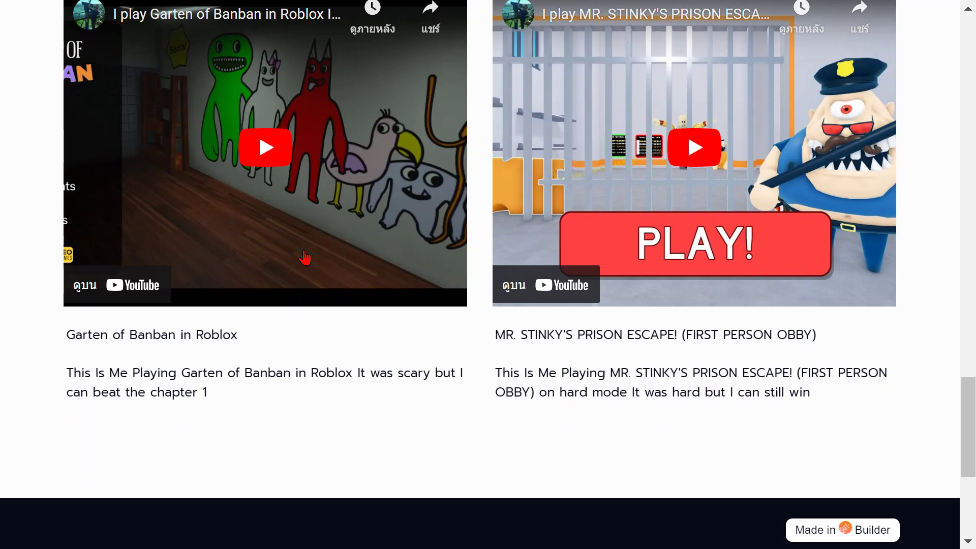
pyautogui.scroll(2, 461, 146)
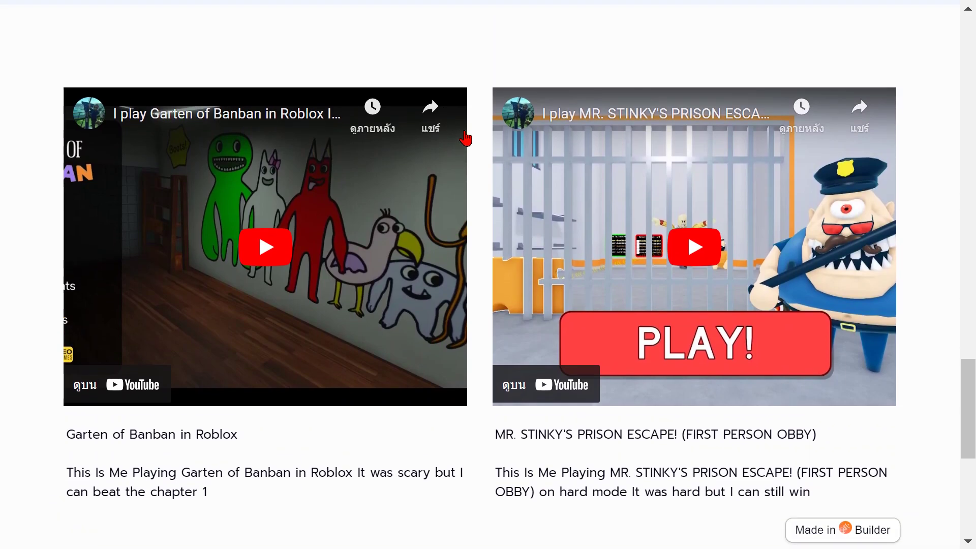
pyautogui.scroll(-6, 3, 125)
# Highlight the first video's caption and the MR. STINKY'S PRISON ESCAPE! title
pyautogui.moveTo(3, 125); pyautogui.dragTo(263, 196)
pyautogui.click(262, 195)
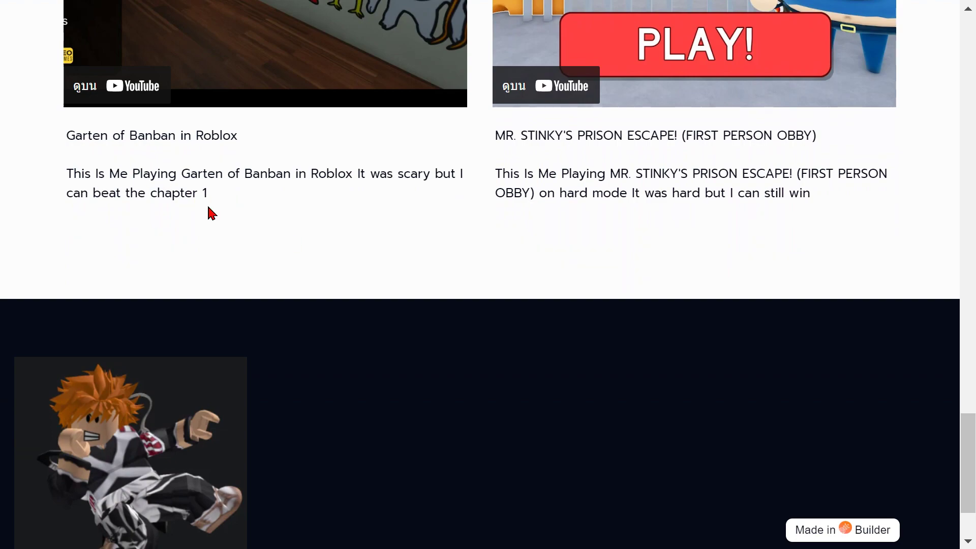
pyautogui.scroll(1, 457, 214)
pyautogui.scroll(2, 481, 189)
pyautogui.moveTo(484, 235); pyautogui.dragTo(824, 237)
pyautogui.click(840, 242)
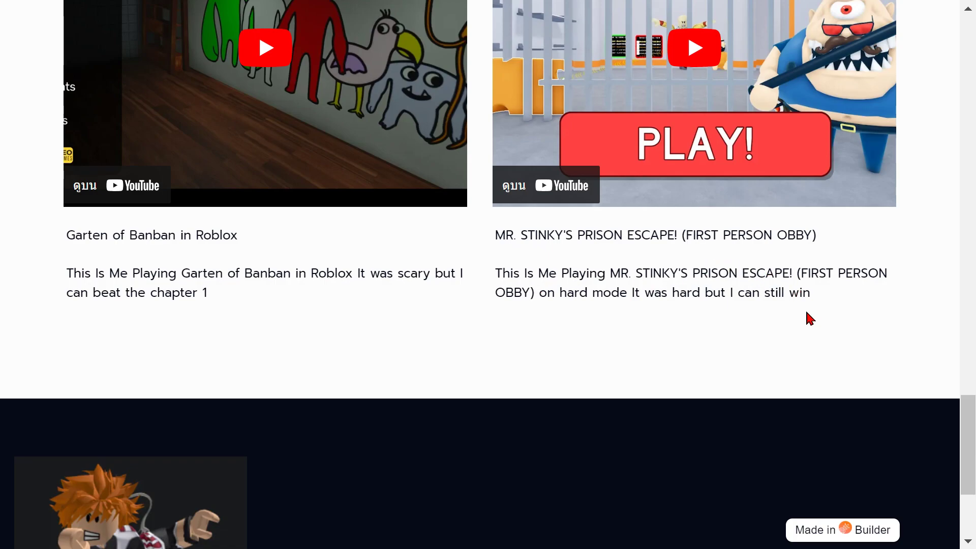
# Review the embedded videos and bring up the second video's context menu
pyautogui.scroll(6, 809, 318)
pyautogui.scroll(-2, 810, 305)
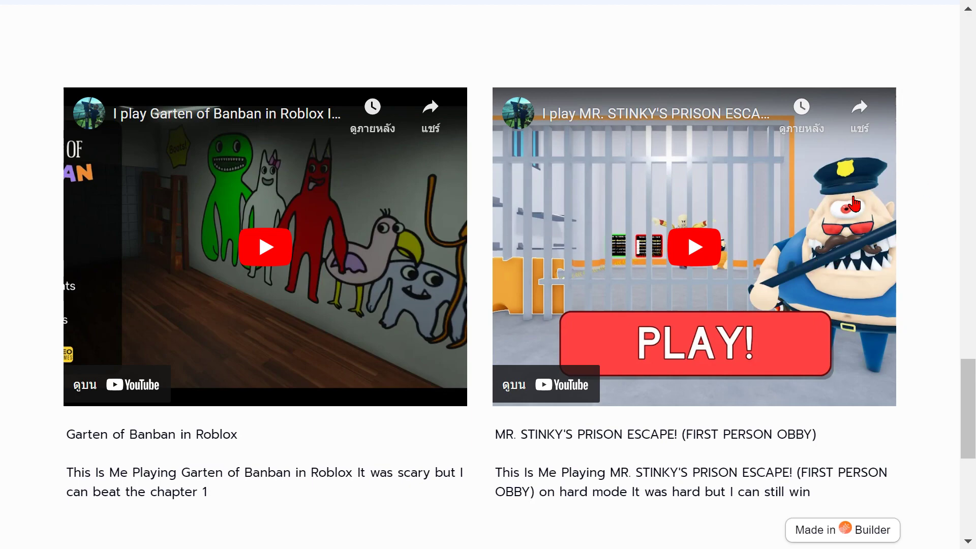
pyautogui.scroll(-8, 855, 233)
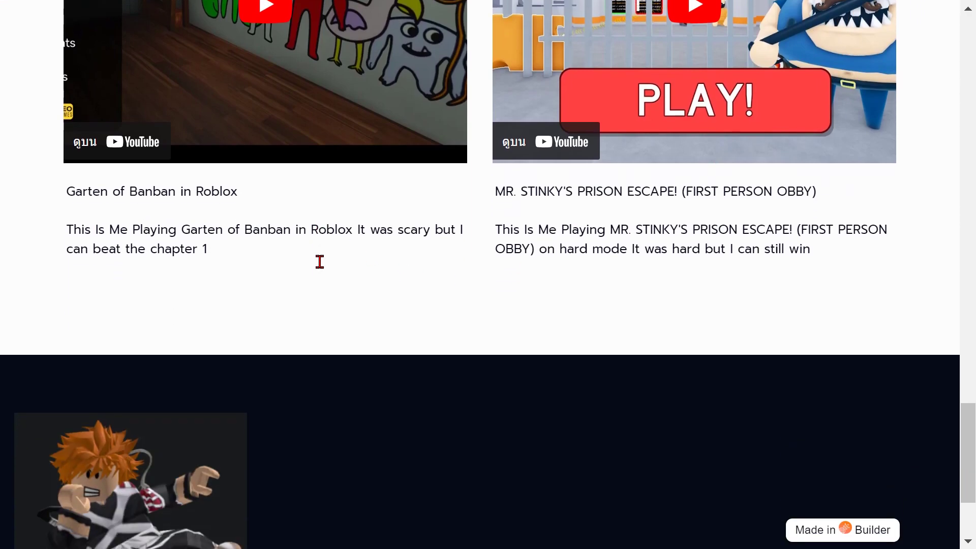
pyautogui.scroll(7, 233, 310)
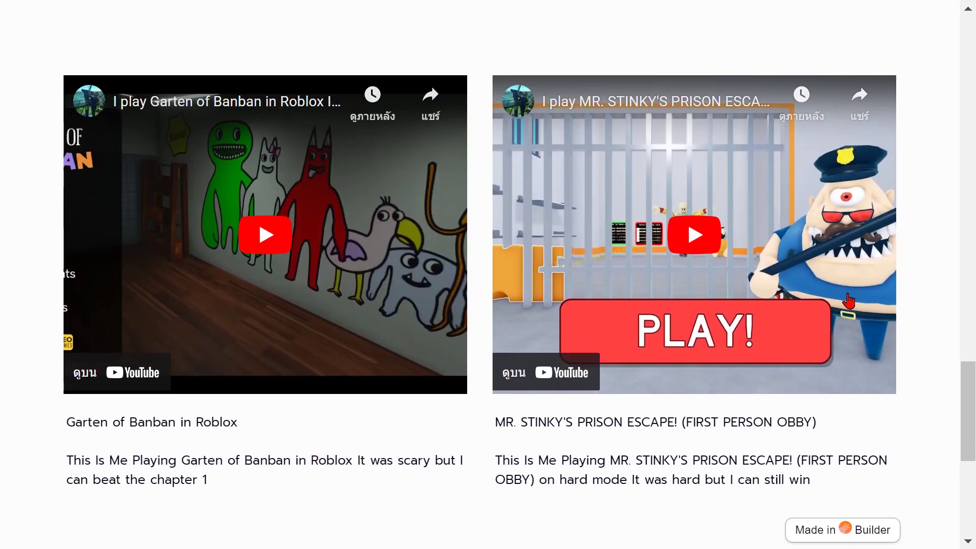
pyautogui.scroll(-1, 855, 183)
pyautogui.scroll(2, 864, 229)
pyautogui.rightClick(852, 304)
# Scroll through the Garten of Banban and Prison Escape video cards to the footer
pyautogui.scroll(2, 488, 247)
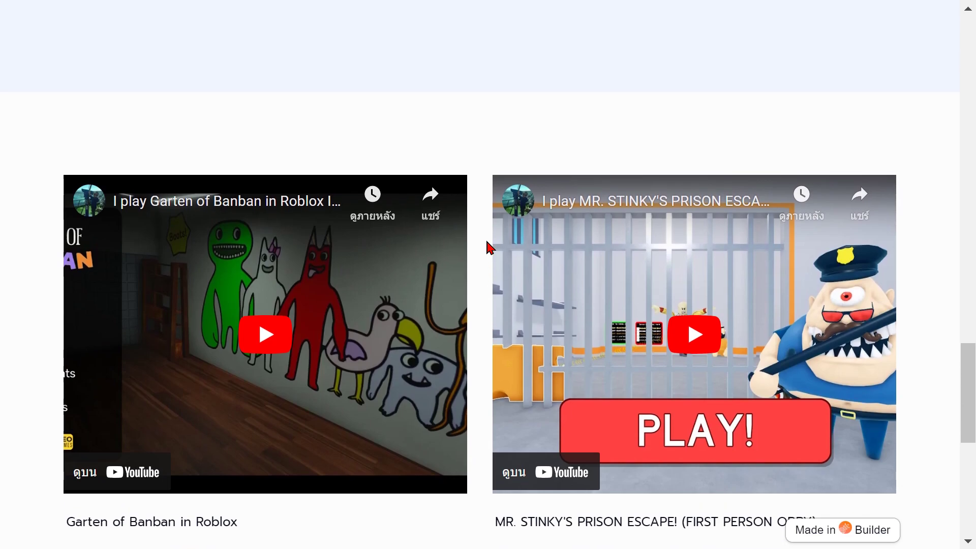
pyautogui.scroll(-4, 487, 247)
pyautogui.scroll(2, 487, 247)
pyautogui.scroll(2, 487, 243)
pyautogui.scroll(-8, 487, 242)
pyautogui.scroll(2, 486, 243)
pyautogui.scroll(4, 489, 248)
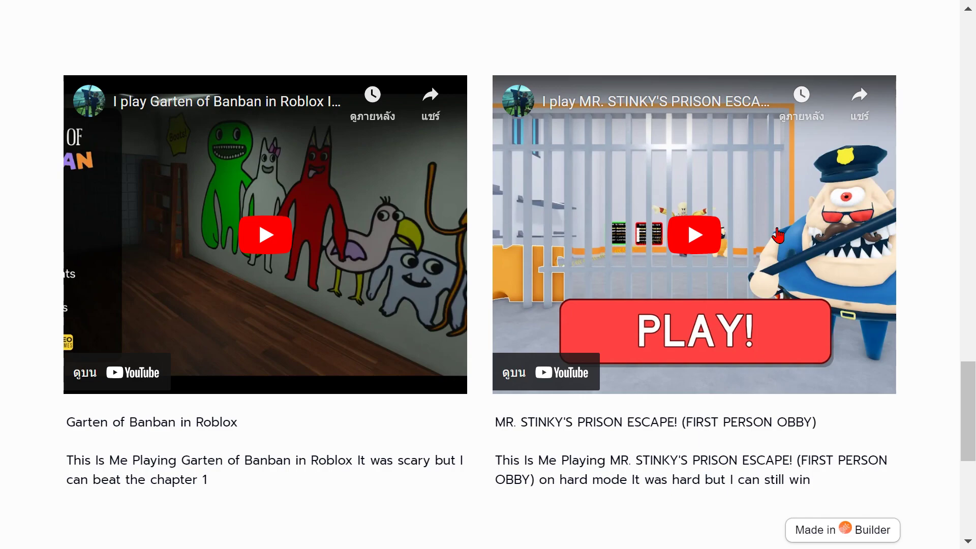
pyautogui.scroll(-8, 680, 217)
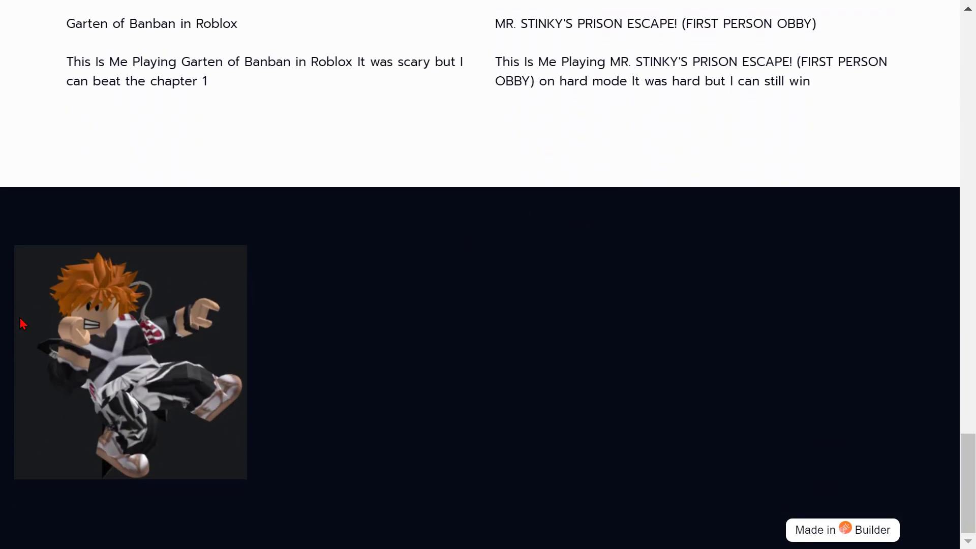
pyautogui.moveTo(80, 339); pyautogui.dragTo(311, 290)
pyautogui.scroll(10, 283, 37)
pyautogui.scroll(20, 311, 289)
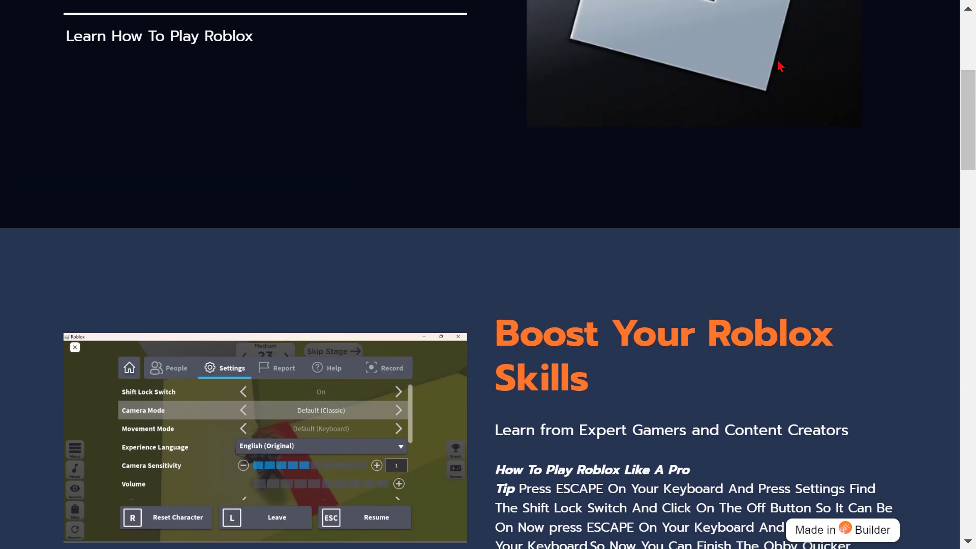
pyautogui.scroll(5, 780, 66)
pyautogui.moveTo(549, 183); pyautogui.dragTo(509, 188)
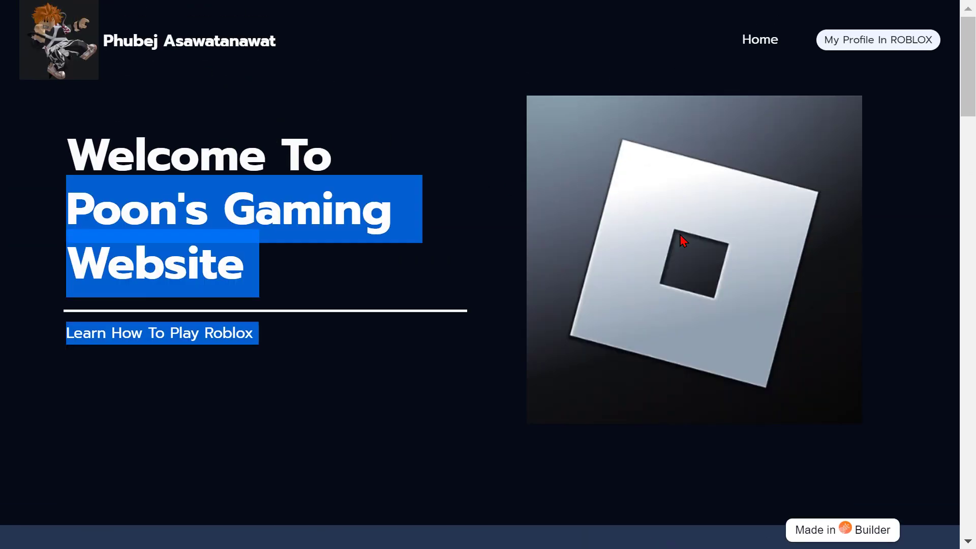
pyautogui.click(448, 182)
pyautogui.scroll(-15, 623, 202)
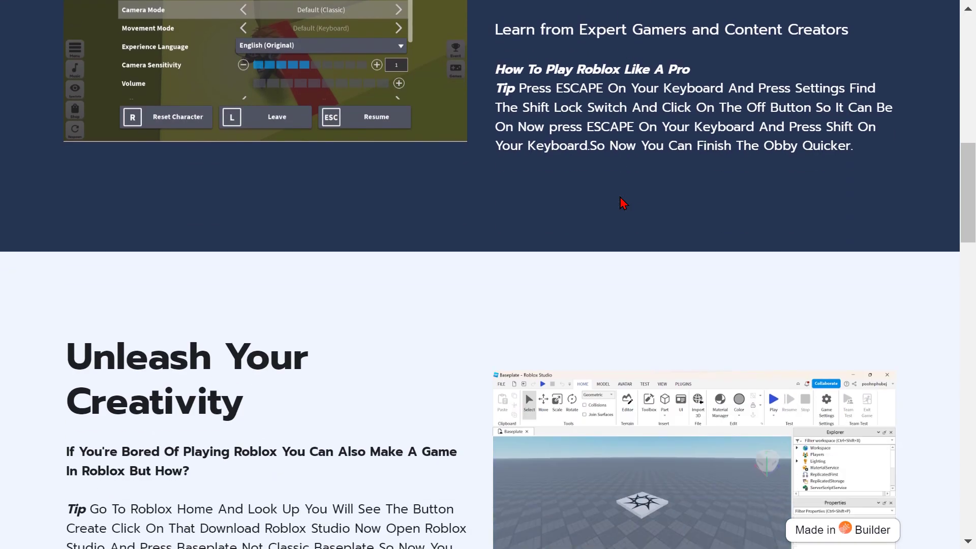
pyautogui.scroll(15, 623, 202)
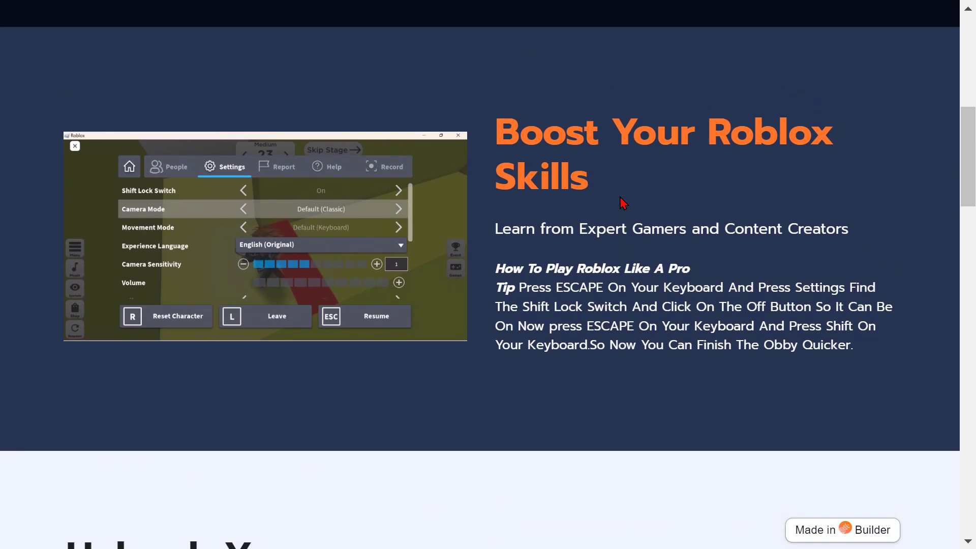
pyautogui.scroll(2, 623, 203)
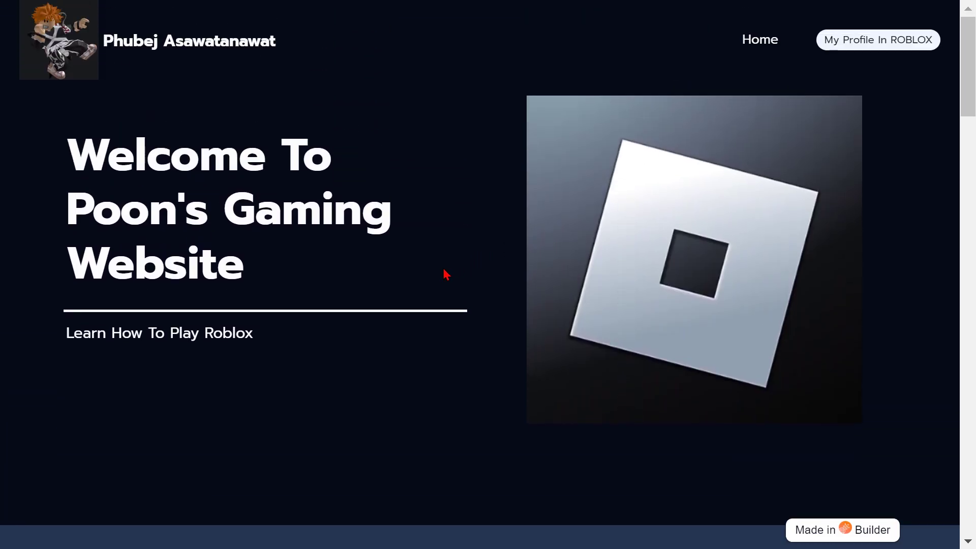
pyautogui.moveTo(678, 251)
pyautogui.mouseDown()
pyautogui.moveTo(649, 265)
pyautogui.moveTo(688, 283)
pyautogui.moveTo(757, 283)
pyautogui.moveTo(758, 146)
pyautogui.moveTo(693, 236)
pyautogui.moveTo(645, 258)
pyautogui.moveTo(692, 261)
pyautogui.mouseUp()
pyautogui.scroll(-10, 692, 261)
pyautogui.scroll(7, 613, 90)
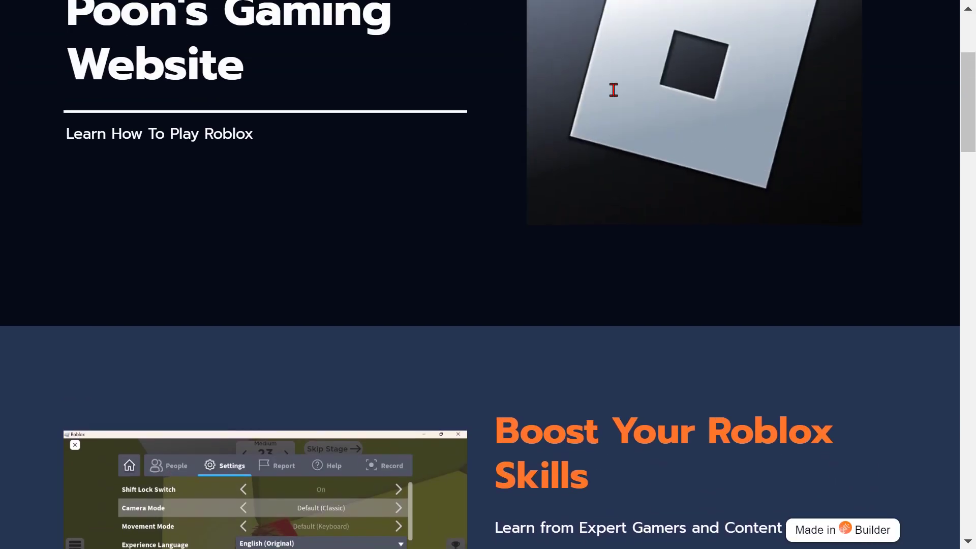
pyautogui.scroll(2, 464, 80)
pyautogui.scroll(-10, 686, 290)
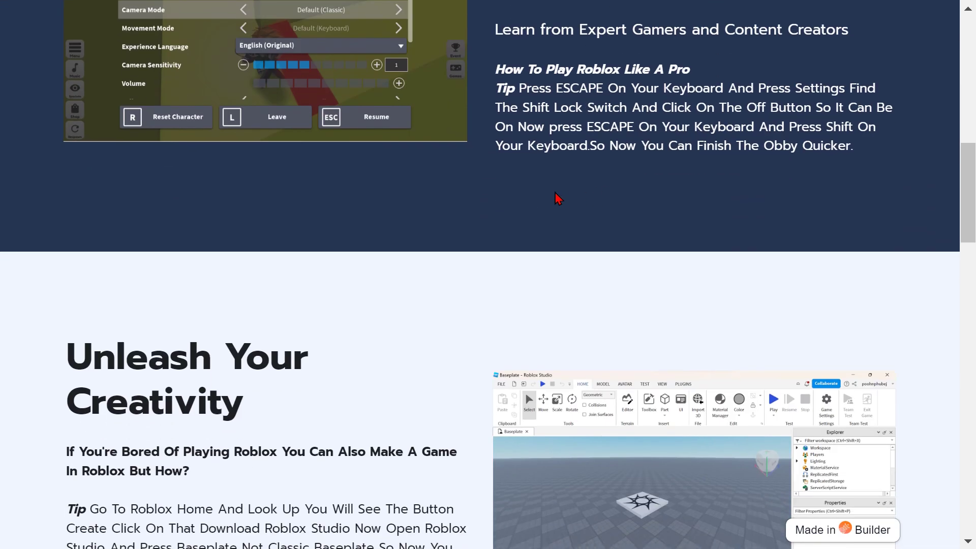
pyautogui.scroll(-20, 548, 198)
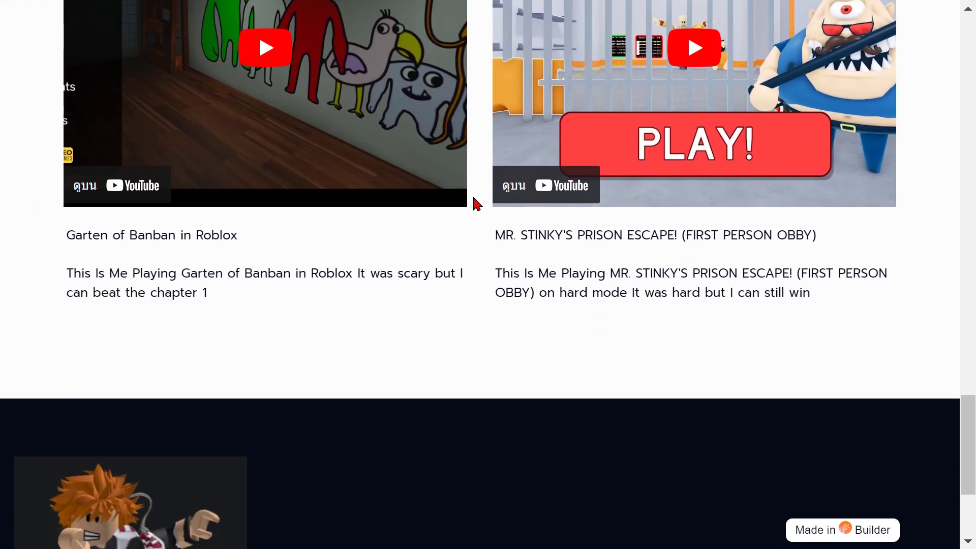
pyautogui.scroll(12, 477, 204)
pyautogui.scroll(-15, 476, 203)
pyautogui.scroll(9, 476, 204)
pyautogui.scroll(20, 477, 203)
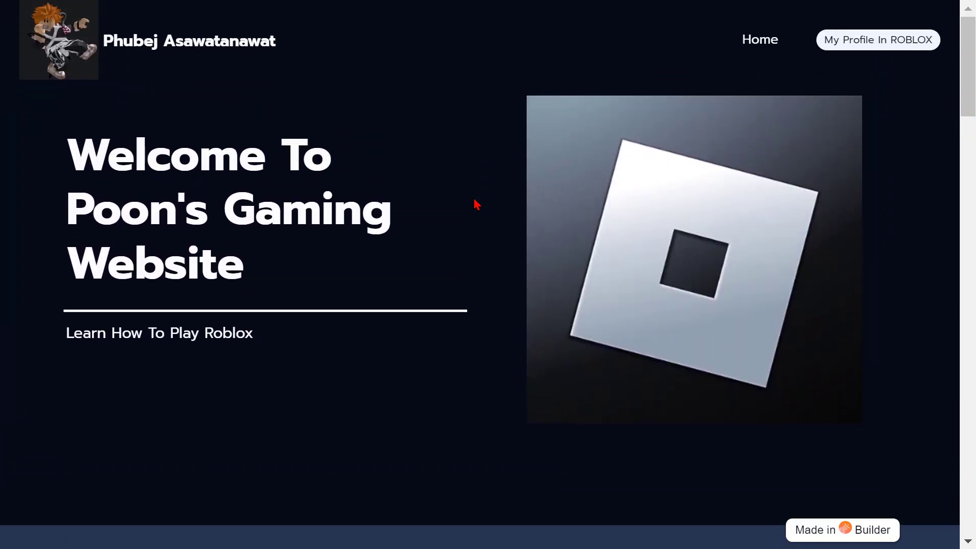
pyautogui.scroll(-20, 477, 203)
pyautogui.scroll(-20, 476, 214)
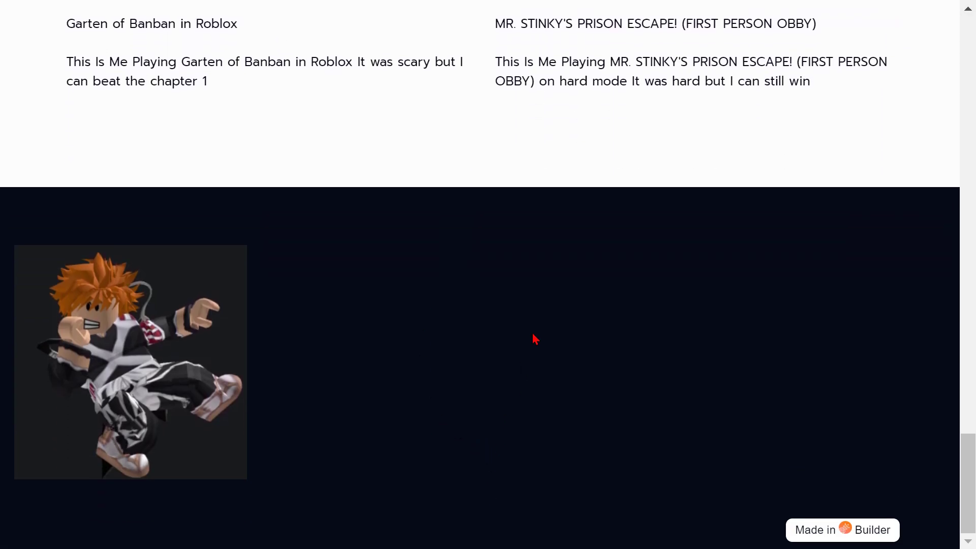